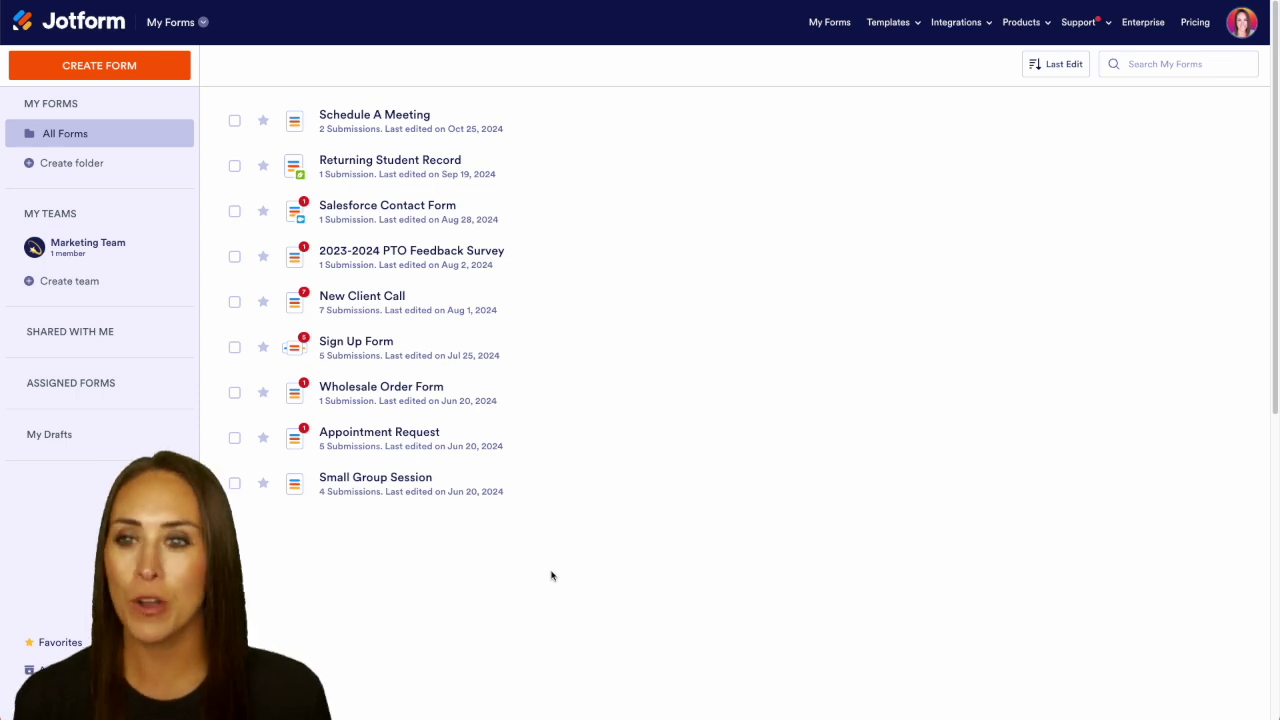
# Create a One Step Approval workflow and select the Small Group Session form as its starting point
pyautogui.click(199, 24)
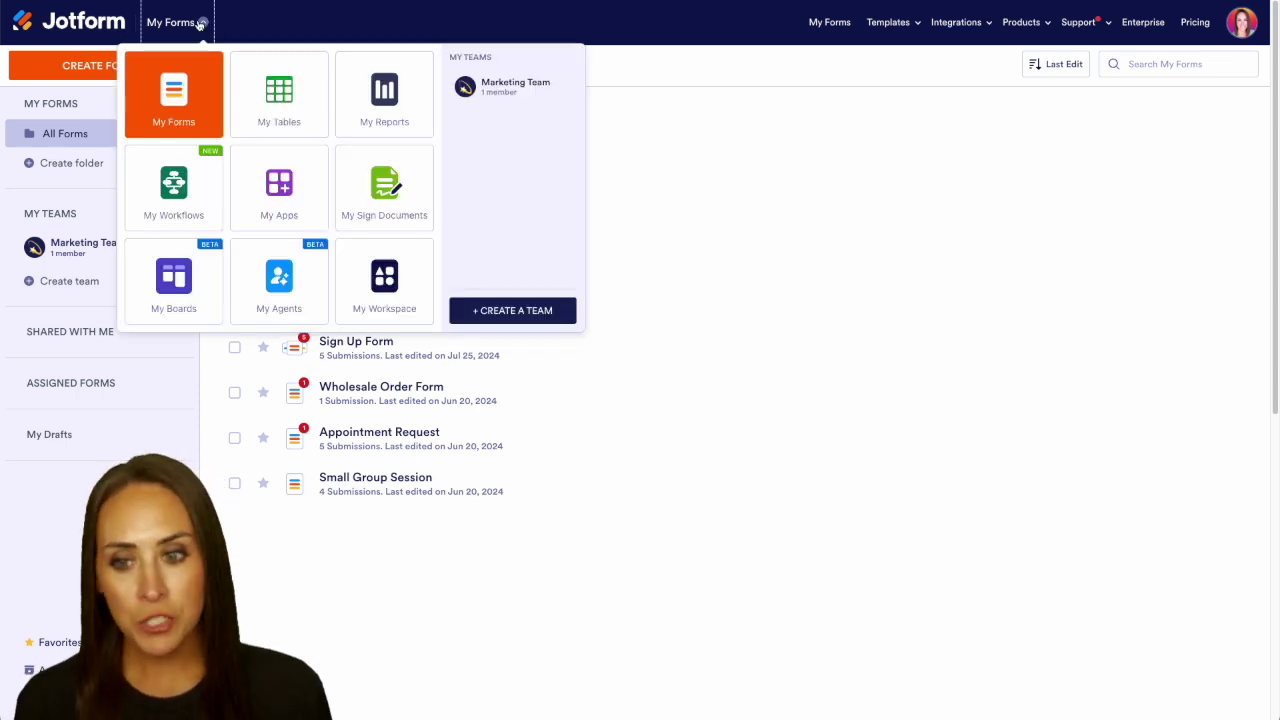
pyautogui.click(166, 215)
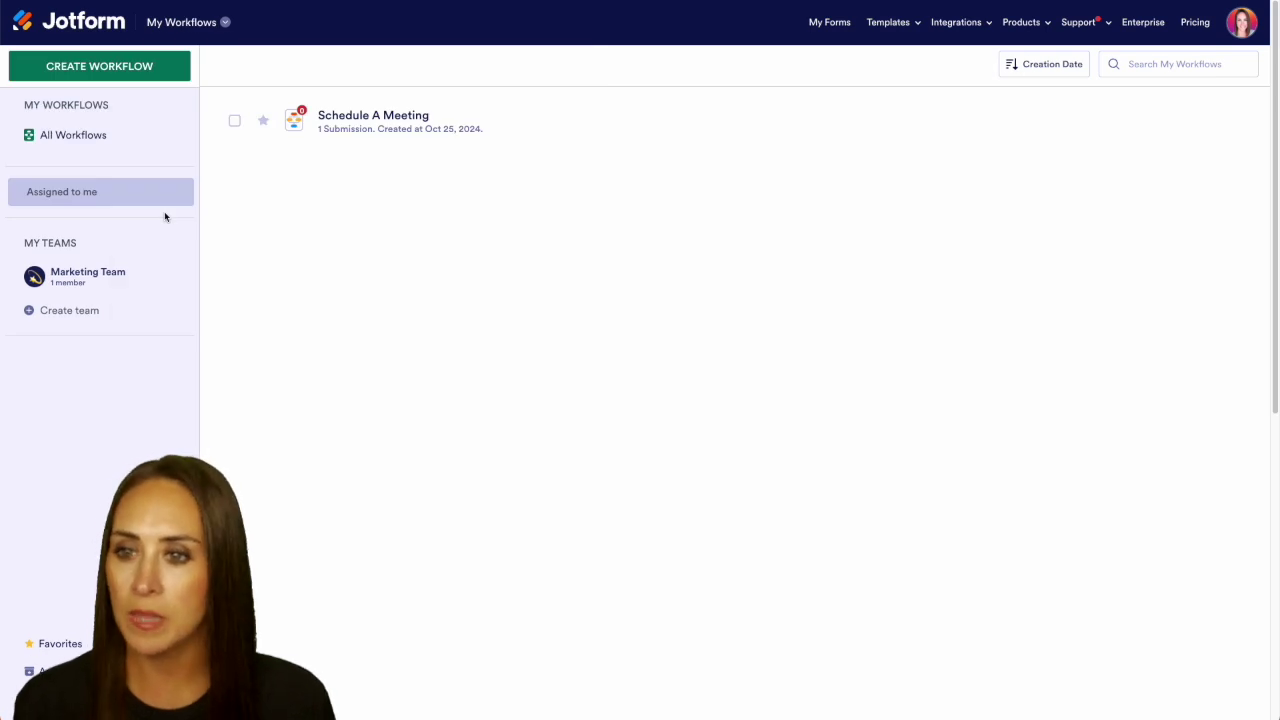
pyautogui.click(122, 67)
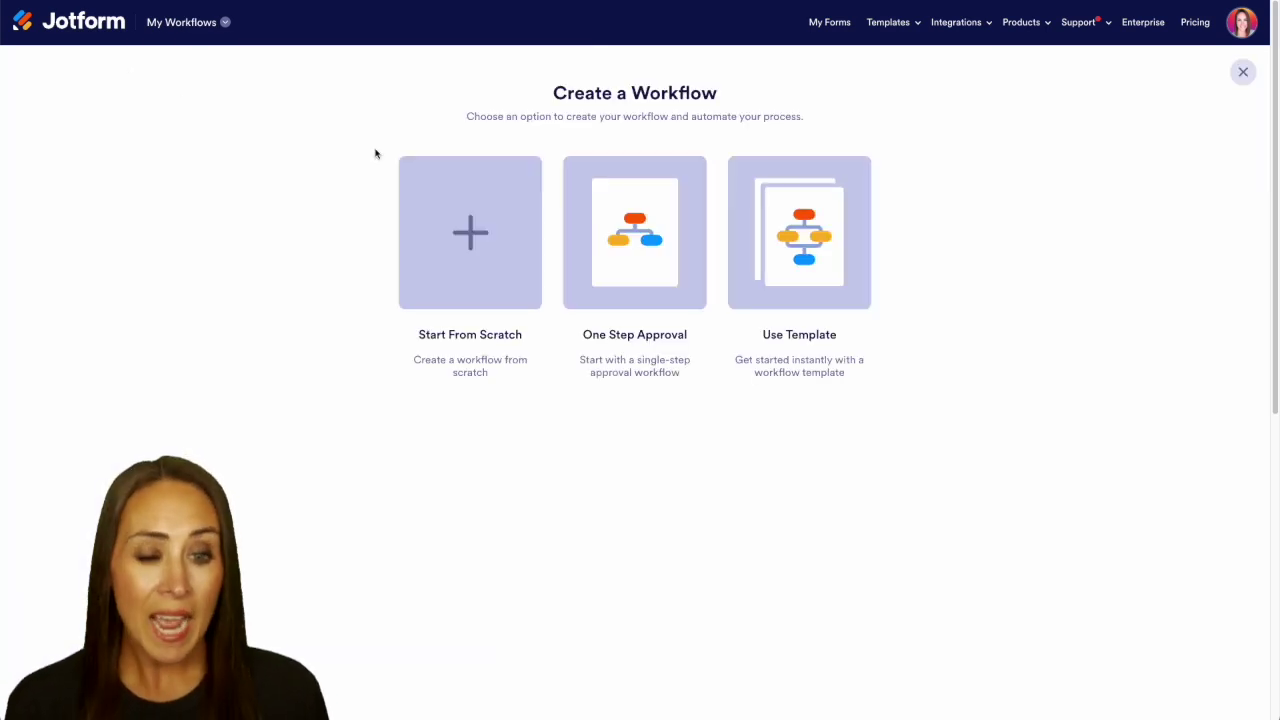
pyautogui.click(634, 219)
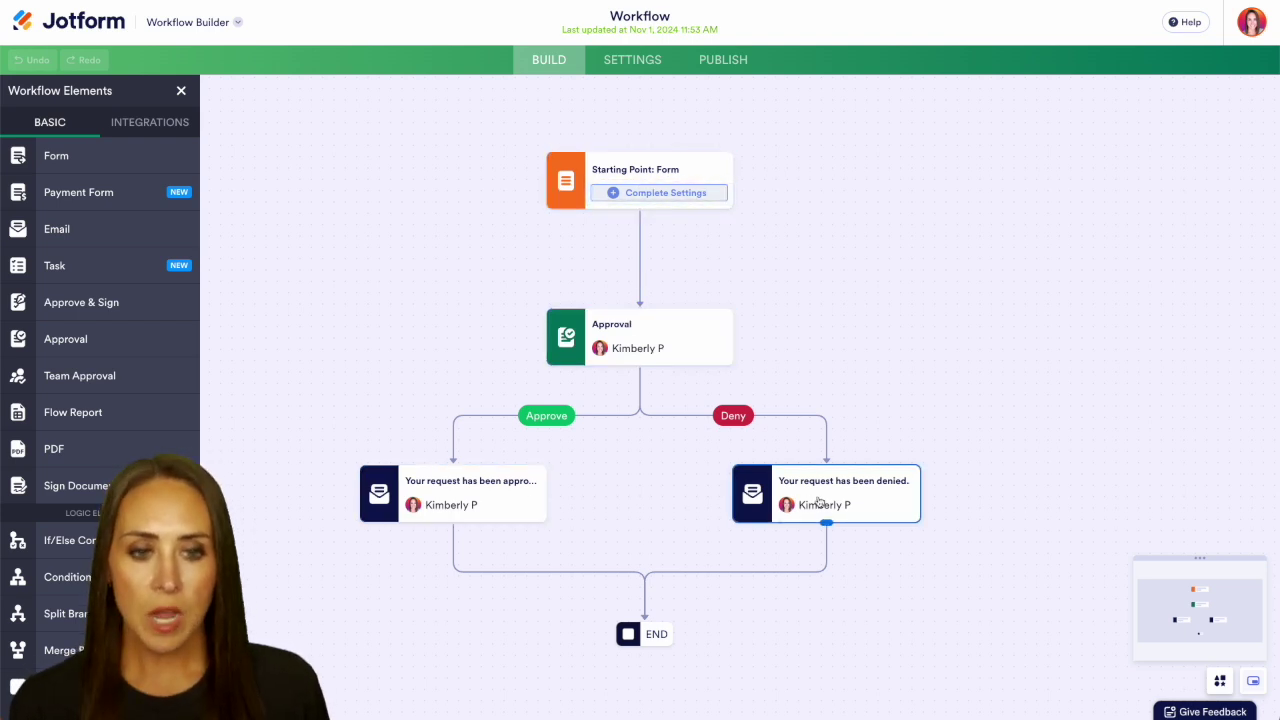
pyautogui.click(660, 194)
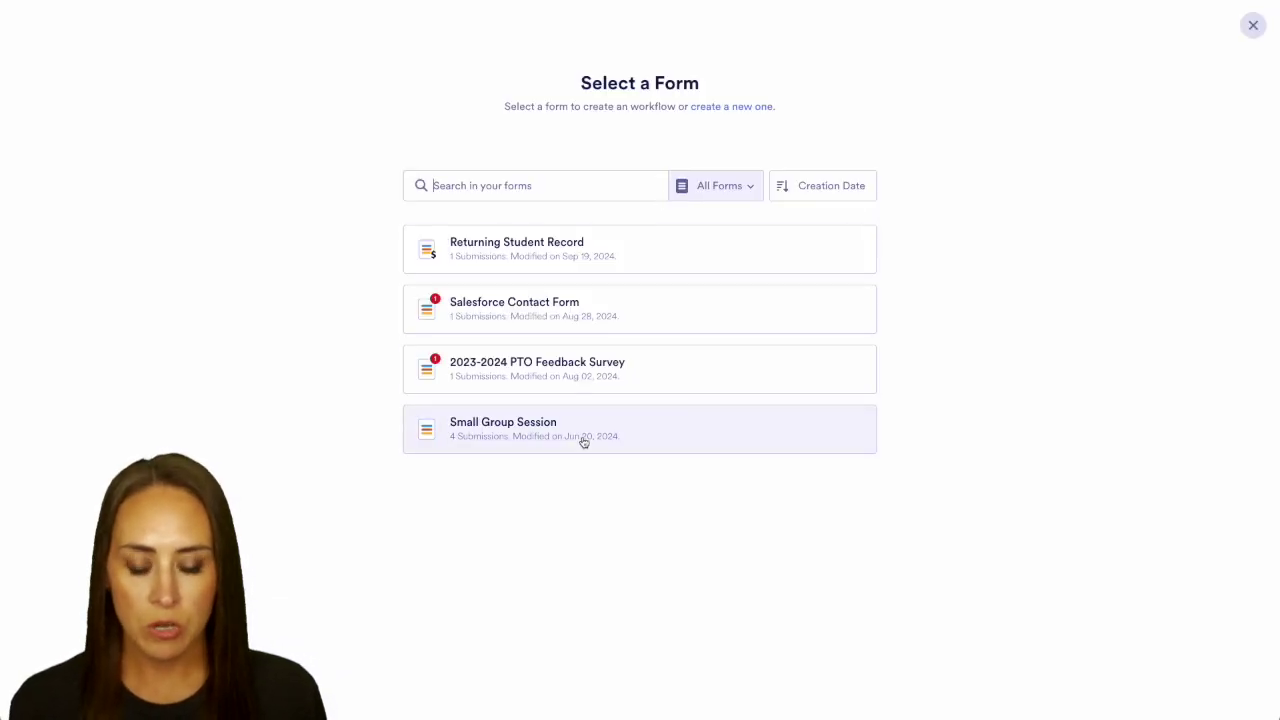
pyautogui.click(541, 445)
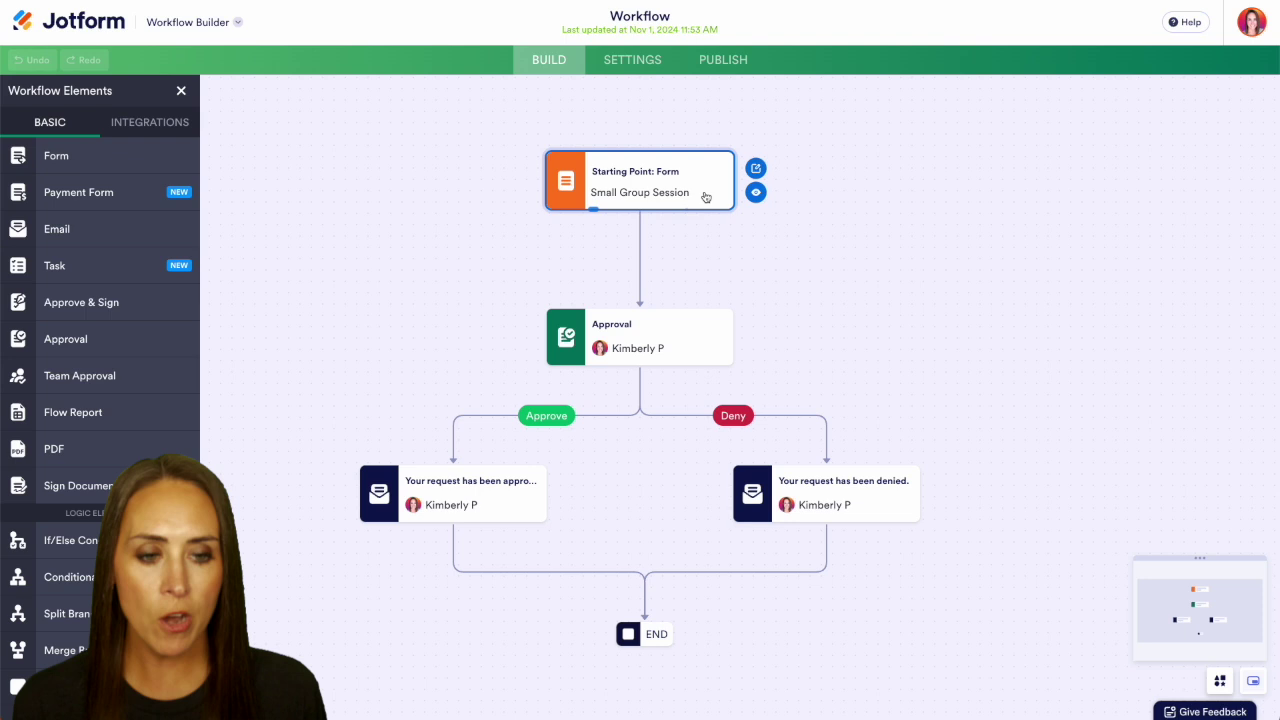
# Set the Approval element's completion rule to "Require response from one person"
pyautogui.moveTo(837, 311); pyautogui.dragTo(848, 140)
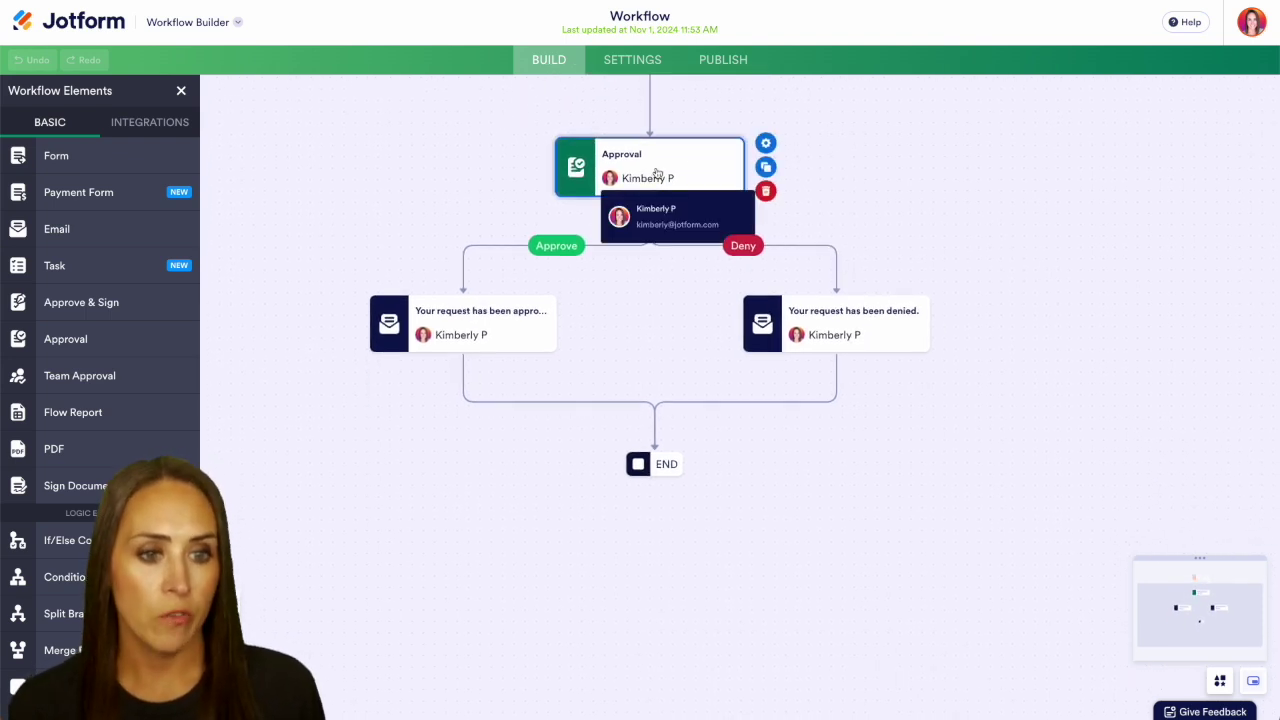
pyautogui.click(788, 146)
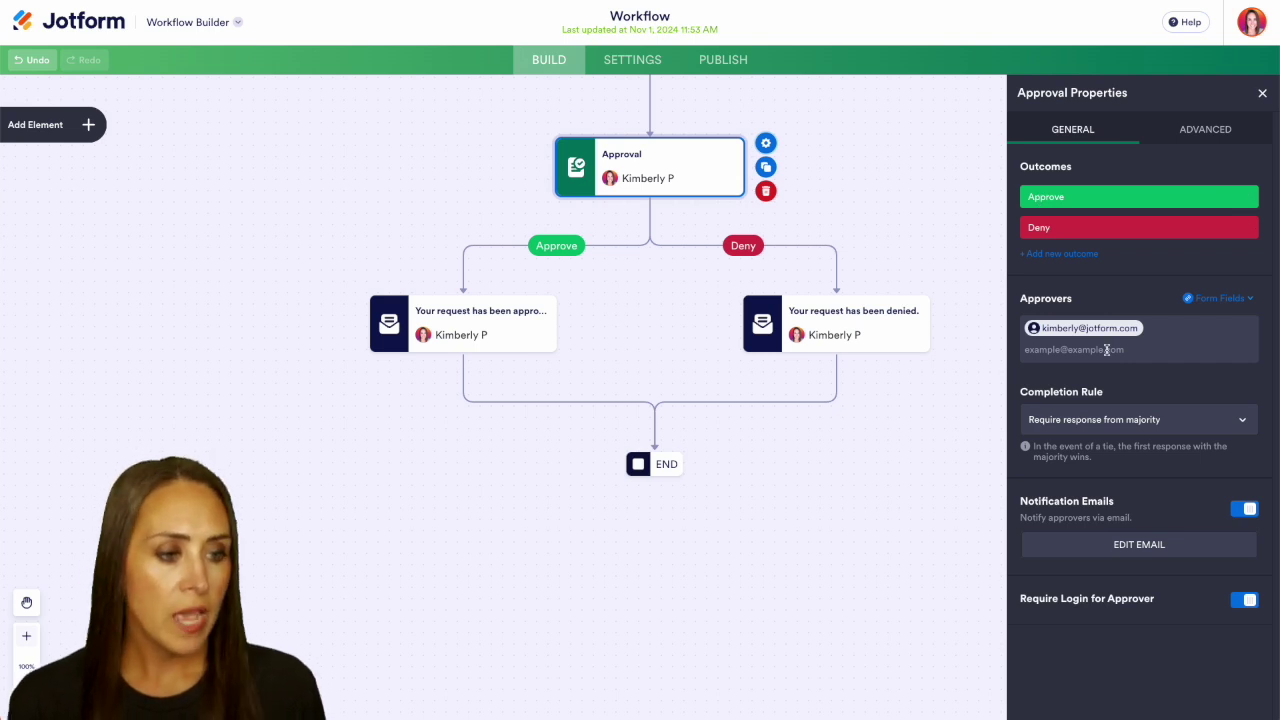
pyautogui.click(1171, 428)
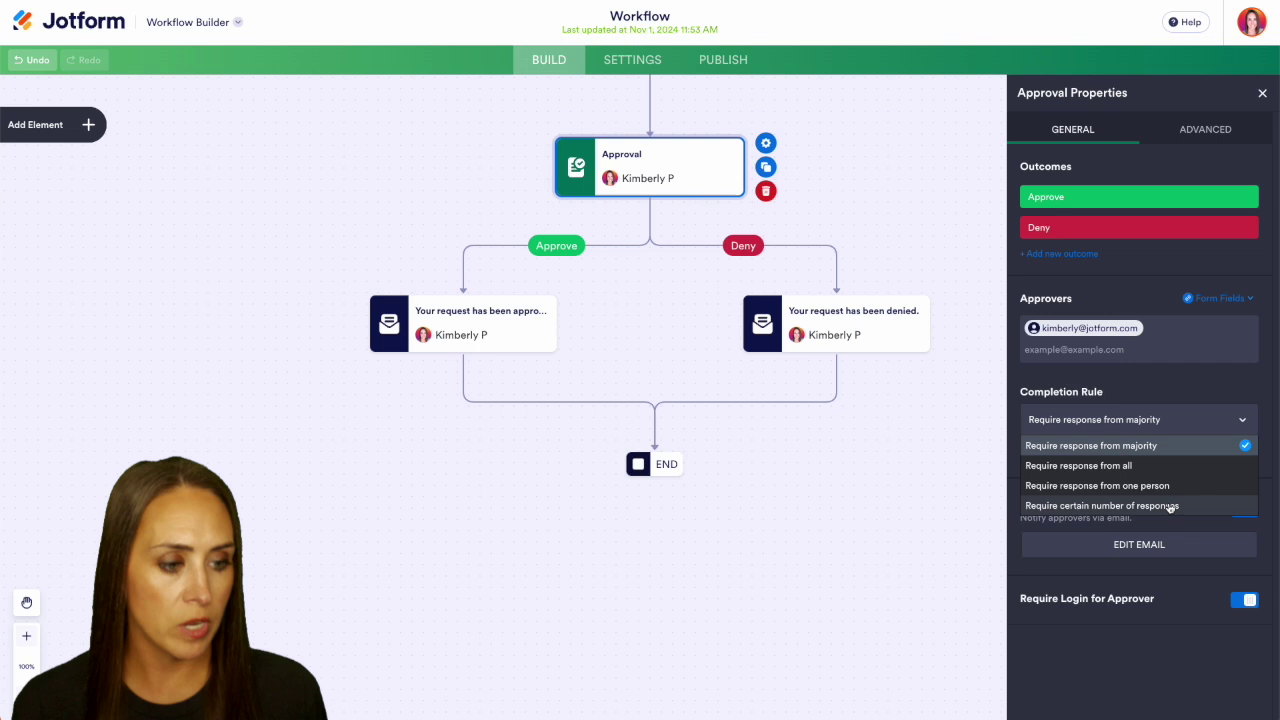
pyautogui.click(1134, 488)
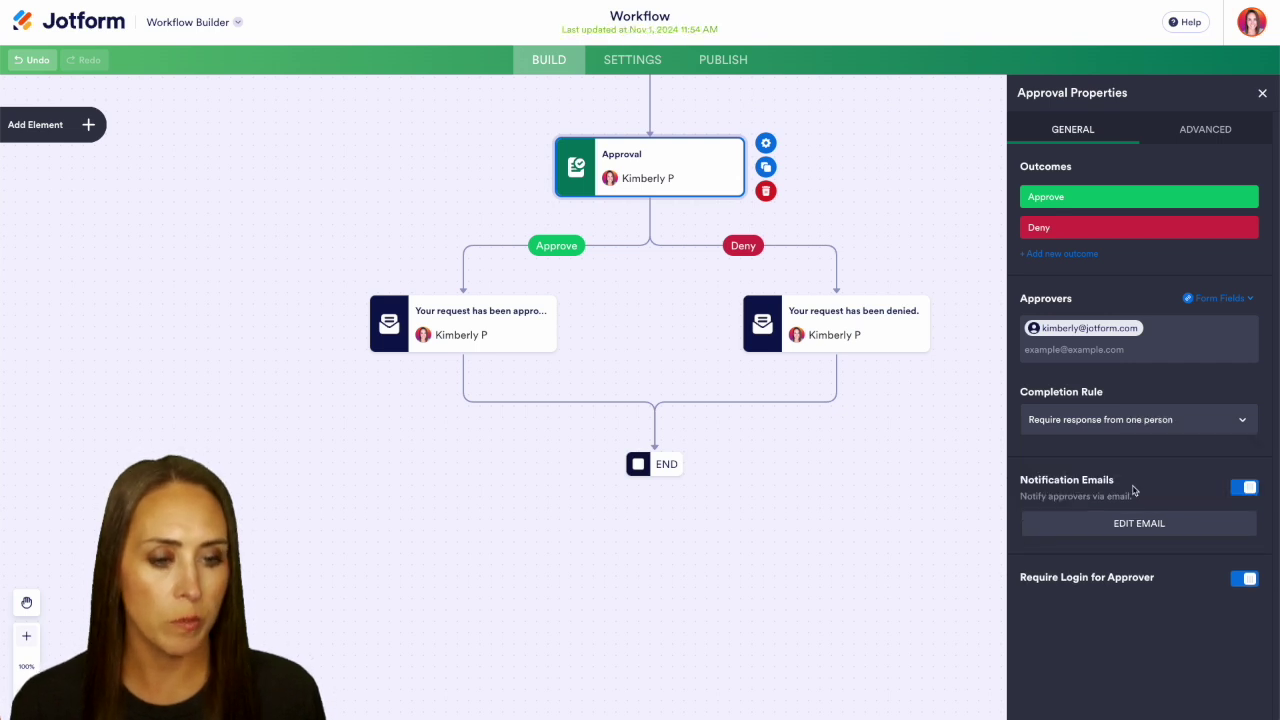
# Move the END element lower in the flow and delete the link joining it to the approval email
pyautogui.click(652, 468)
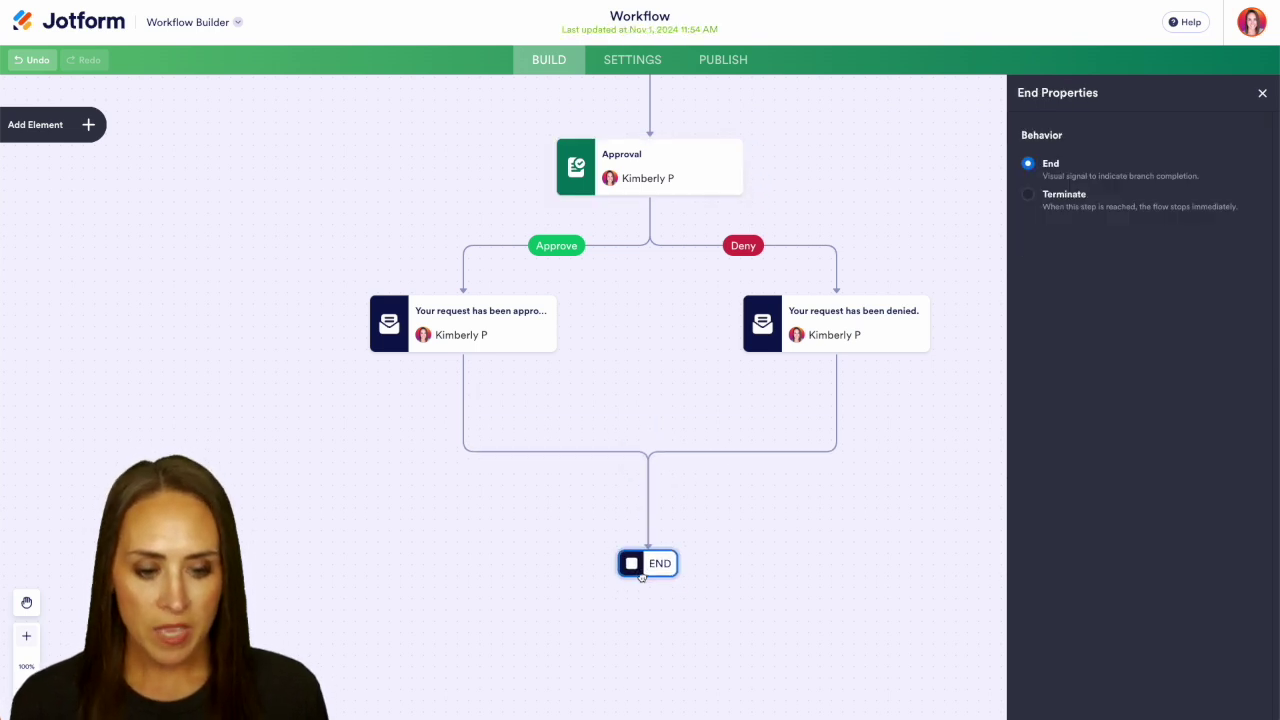
pyautogui.click(497, 486)
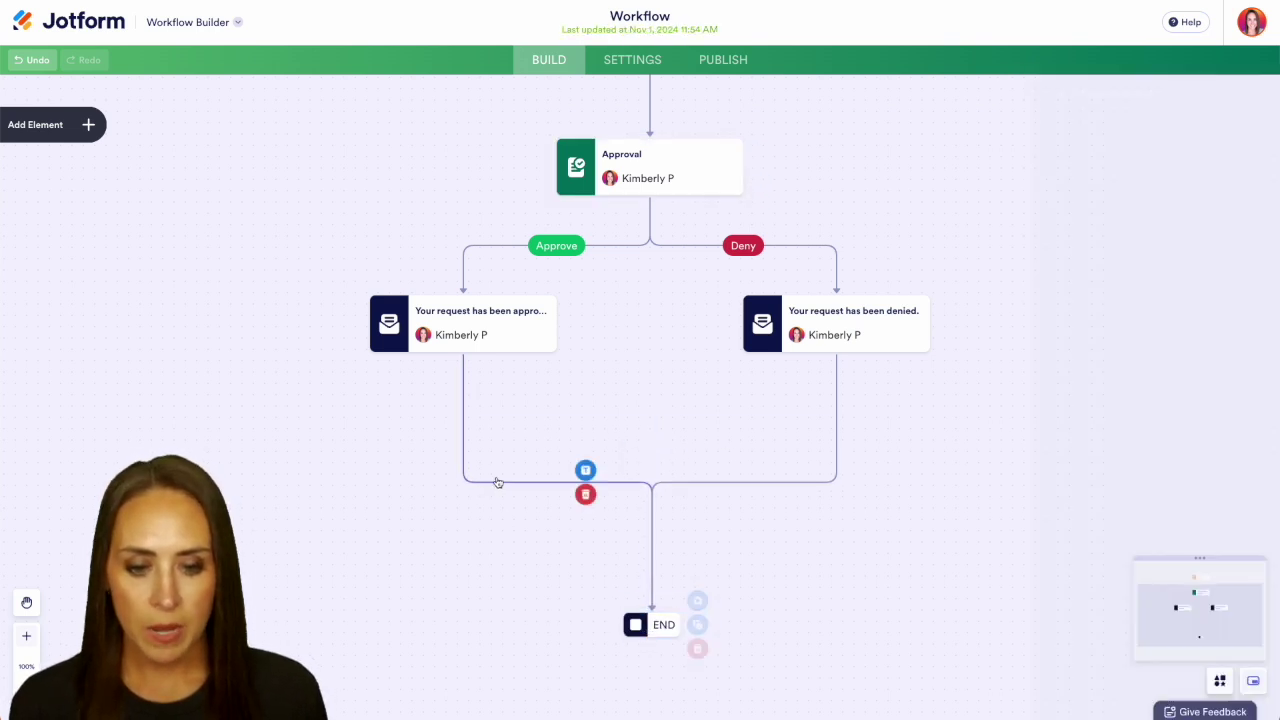
pyautogui.click(590, 497)
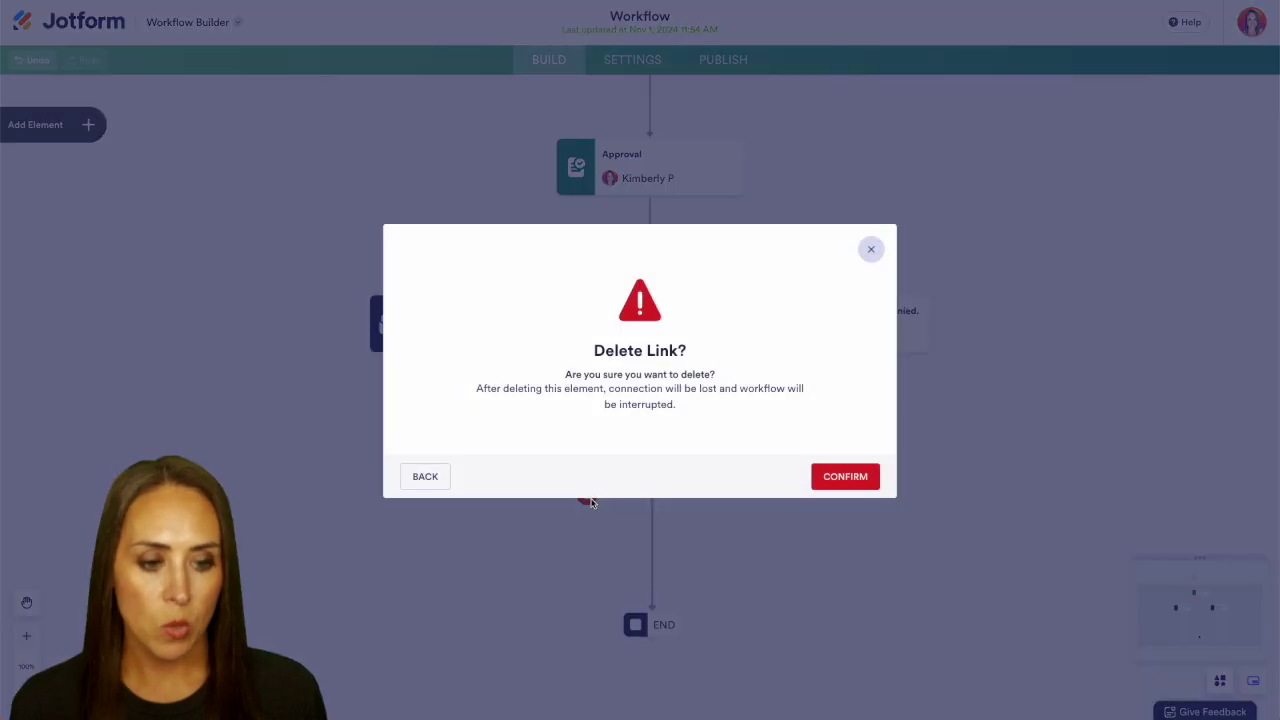
pyautogui.click(852, 477)
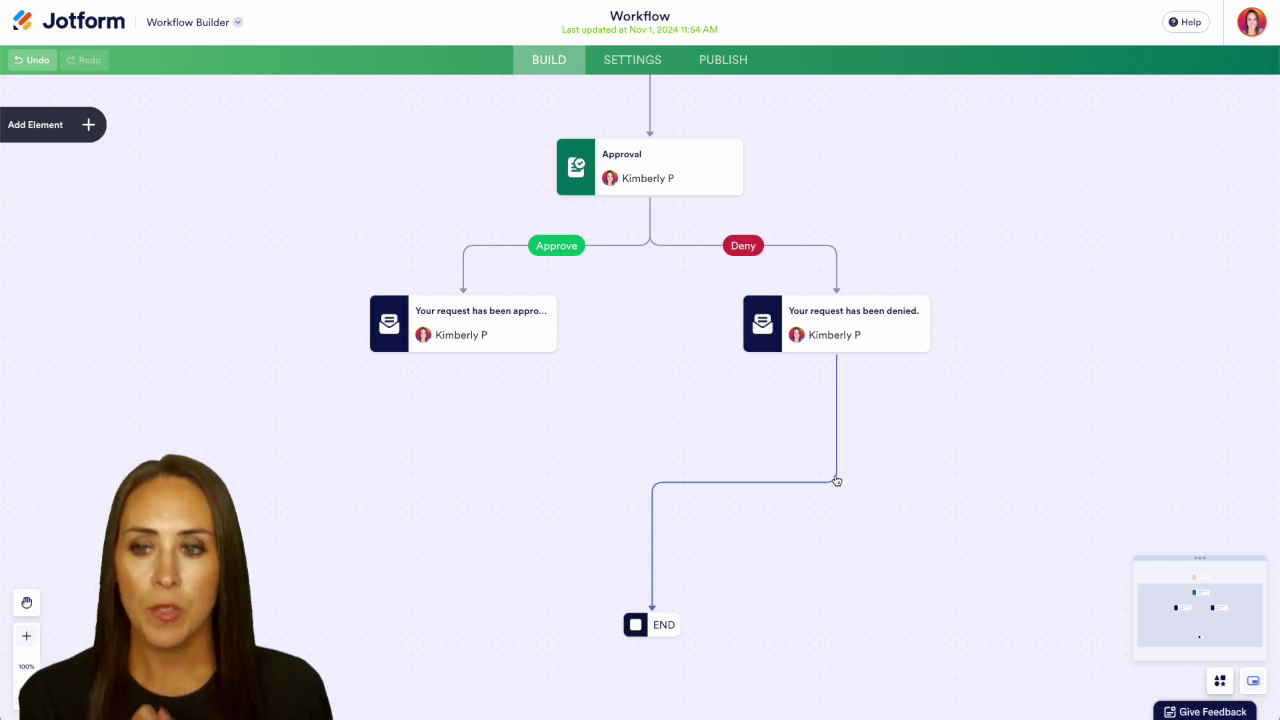
# Add Airtable's Create Record integration element below the approval email on the Approve branch
pyautogui.click(88, 126)
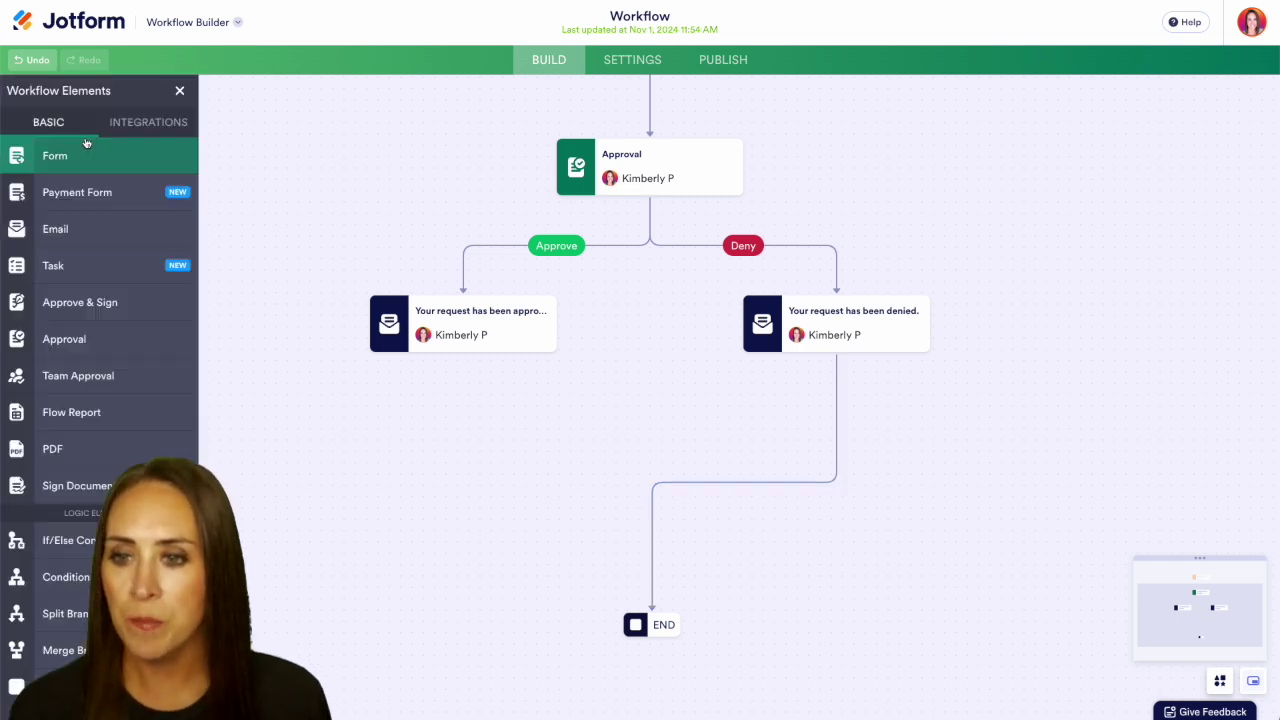
pyautogui.click(157, 128)
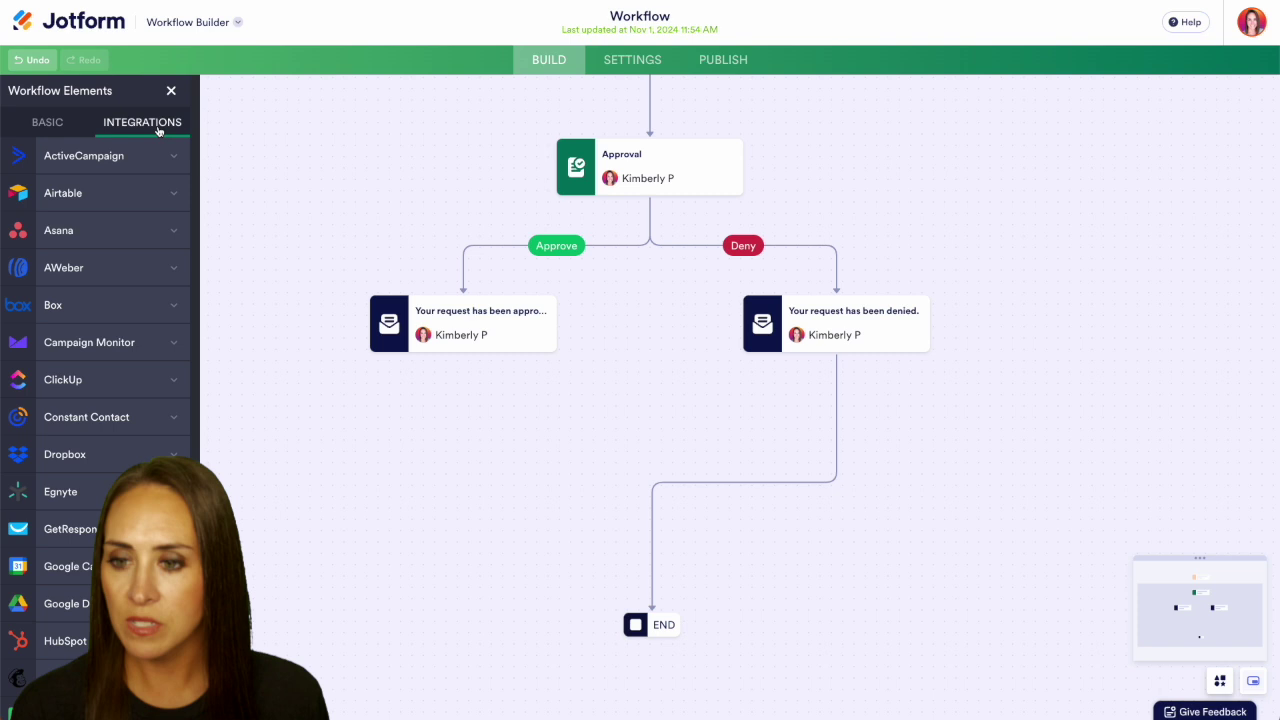
pyautogui.click(119, 197)
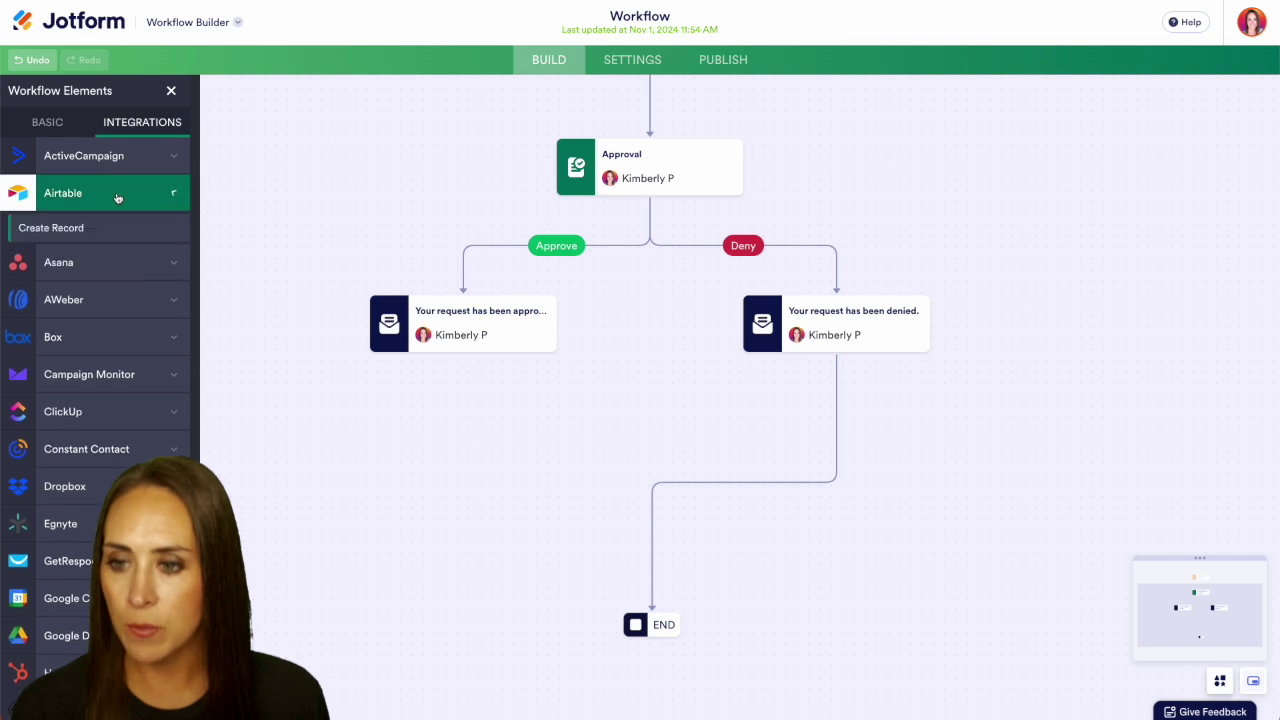
pyautogui.click(63, 229)
pyautogui.moveTo(663, 400); pyautogui.dragTo(467, 113)
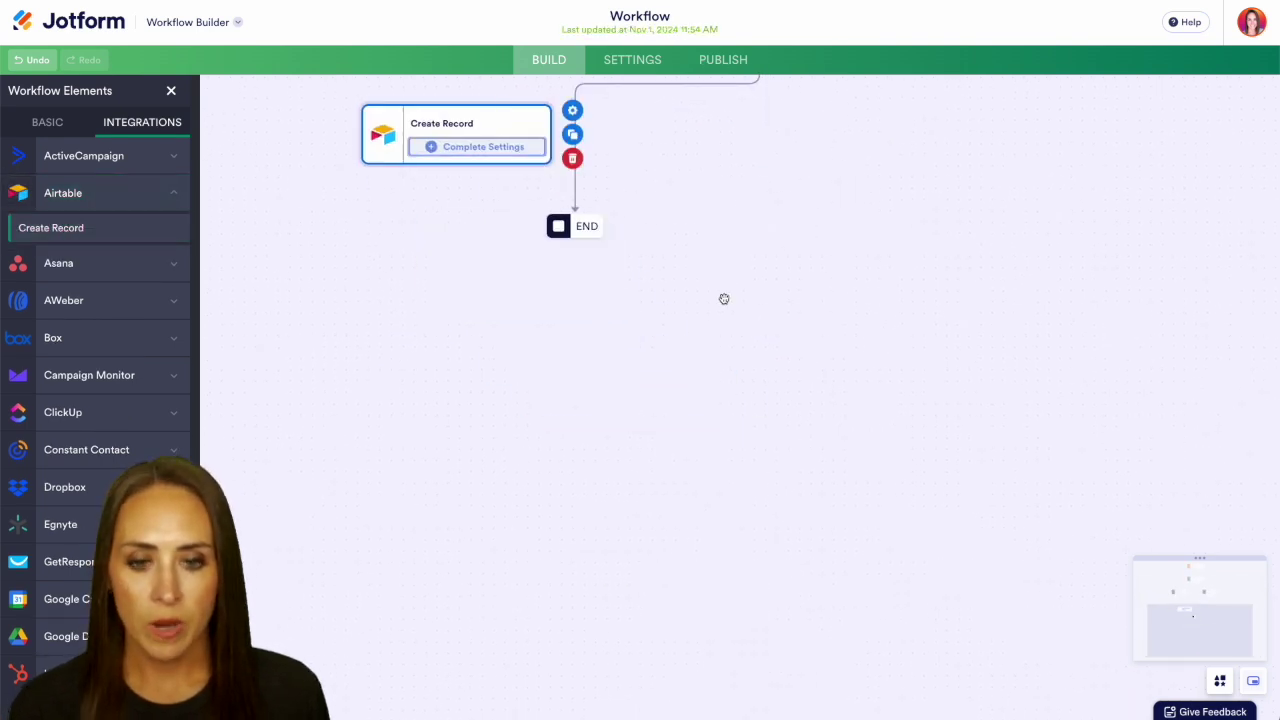
# Add the Create Record action with the connected Airtable account, using base "Free Plan - Customer Request" and "Table 1"
pyautogui.click(475, 420)
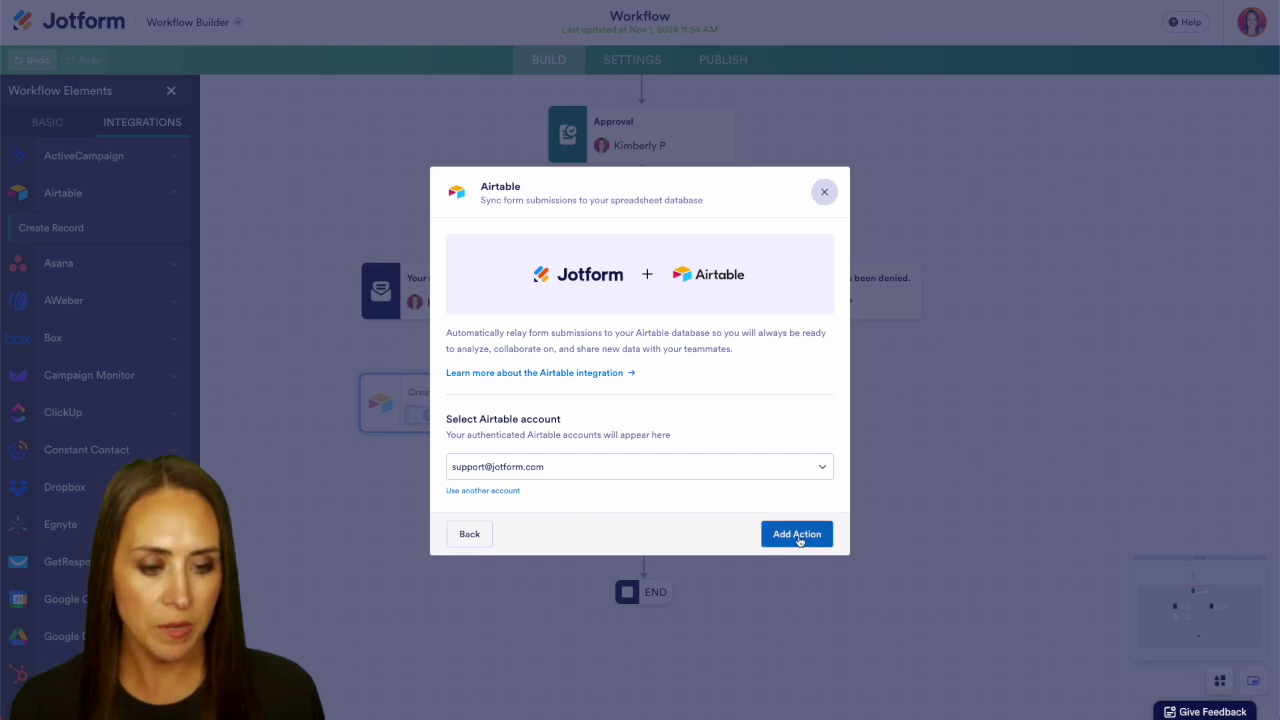
pyautogui.click(797, 538)
pyautogui.click(547, 261)
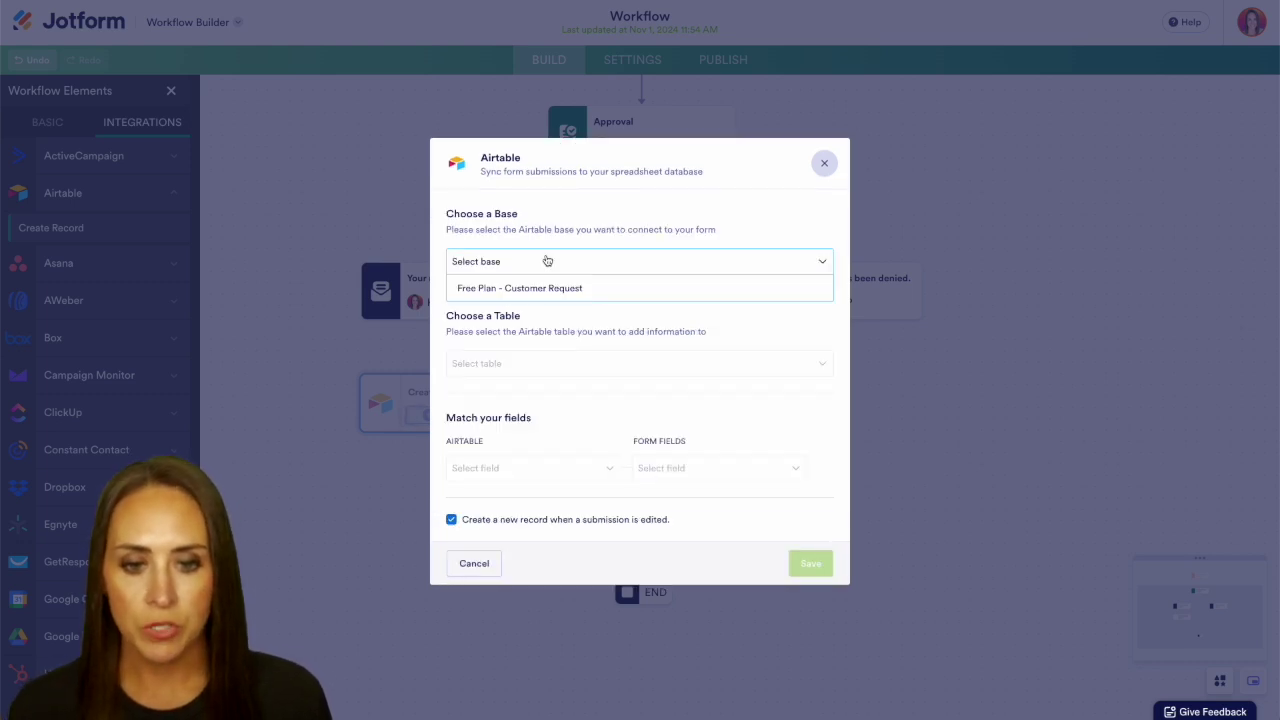
pyautogui.click(548, 290)
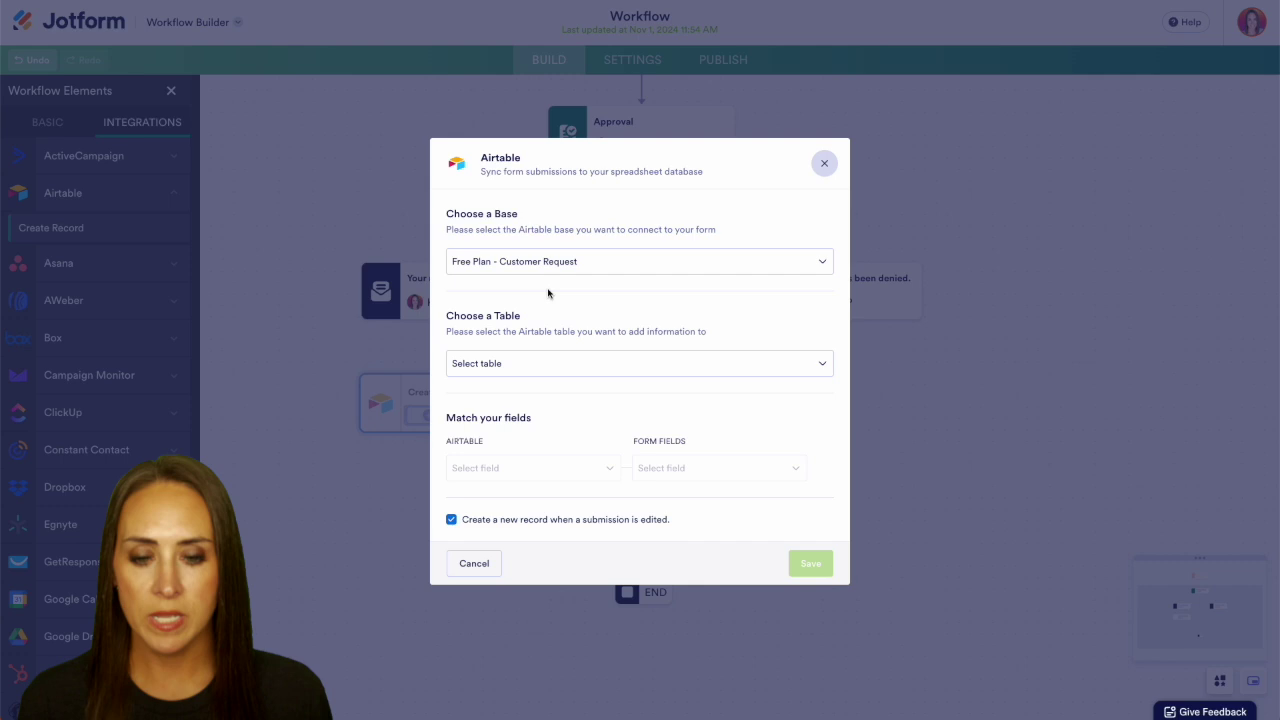
pyautogui.click(544, 361)
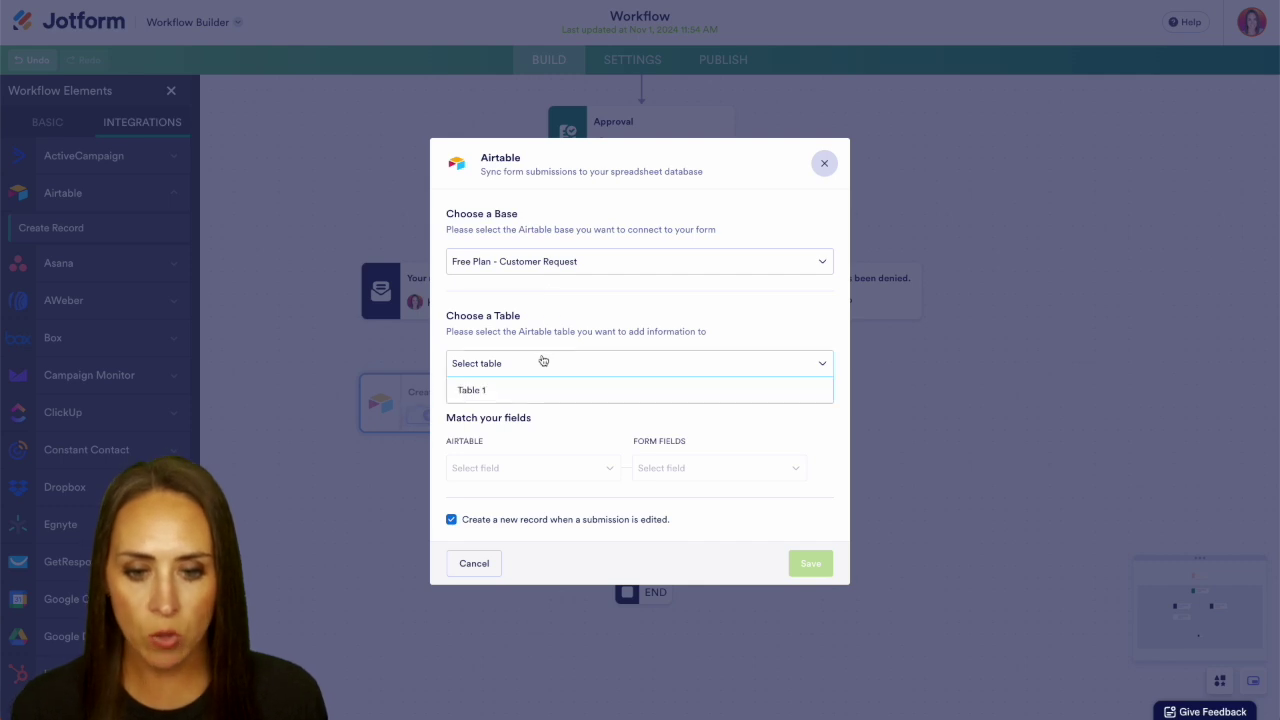
pyautogui.click(493, 396)
# Match the Airtable Name field to the form's Name field
pyautogui.click(517, 452)
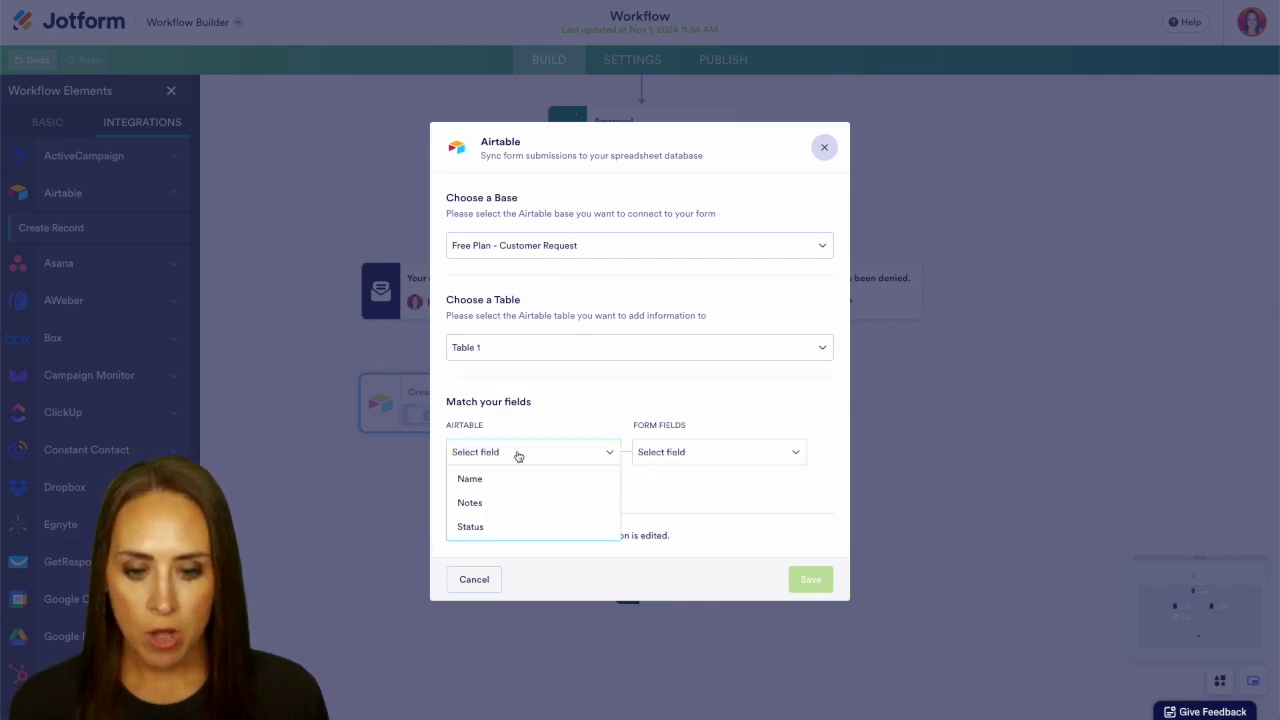
pyautogui.click(515, 479)
pyautogui.click(670, 463)
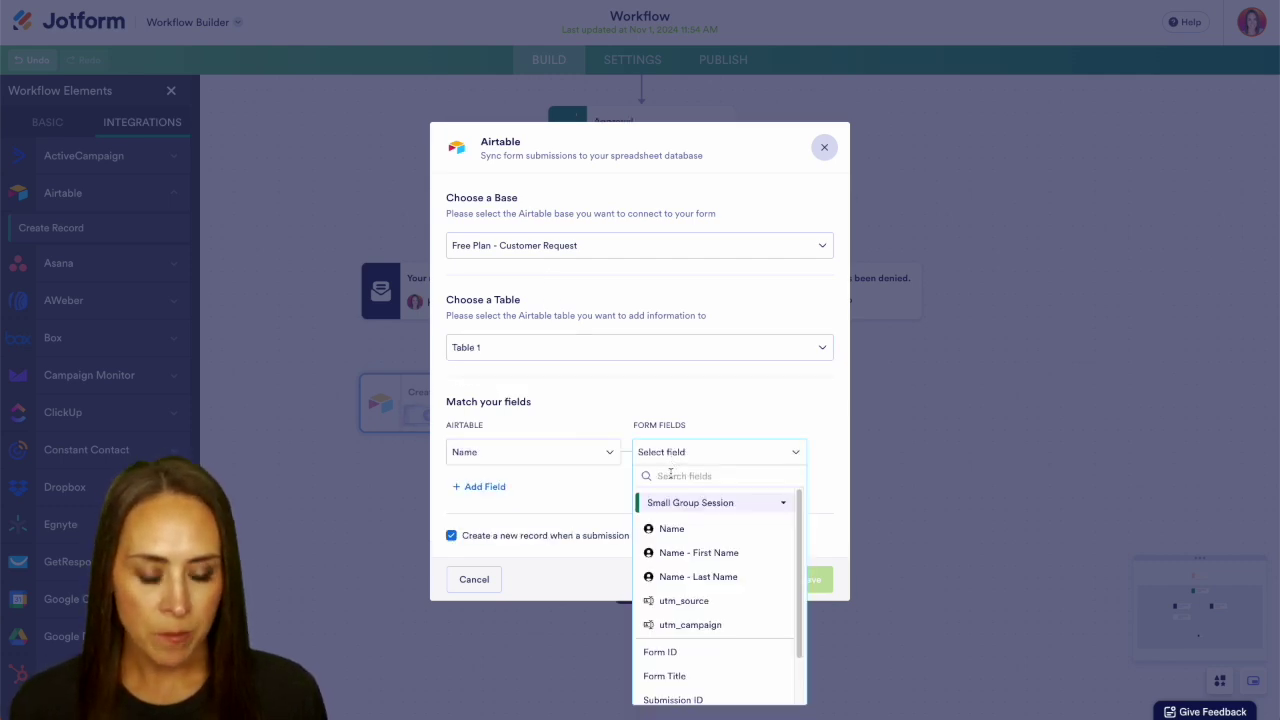
pyautogui.click(686, 530)
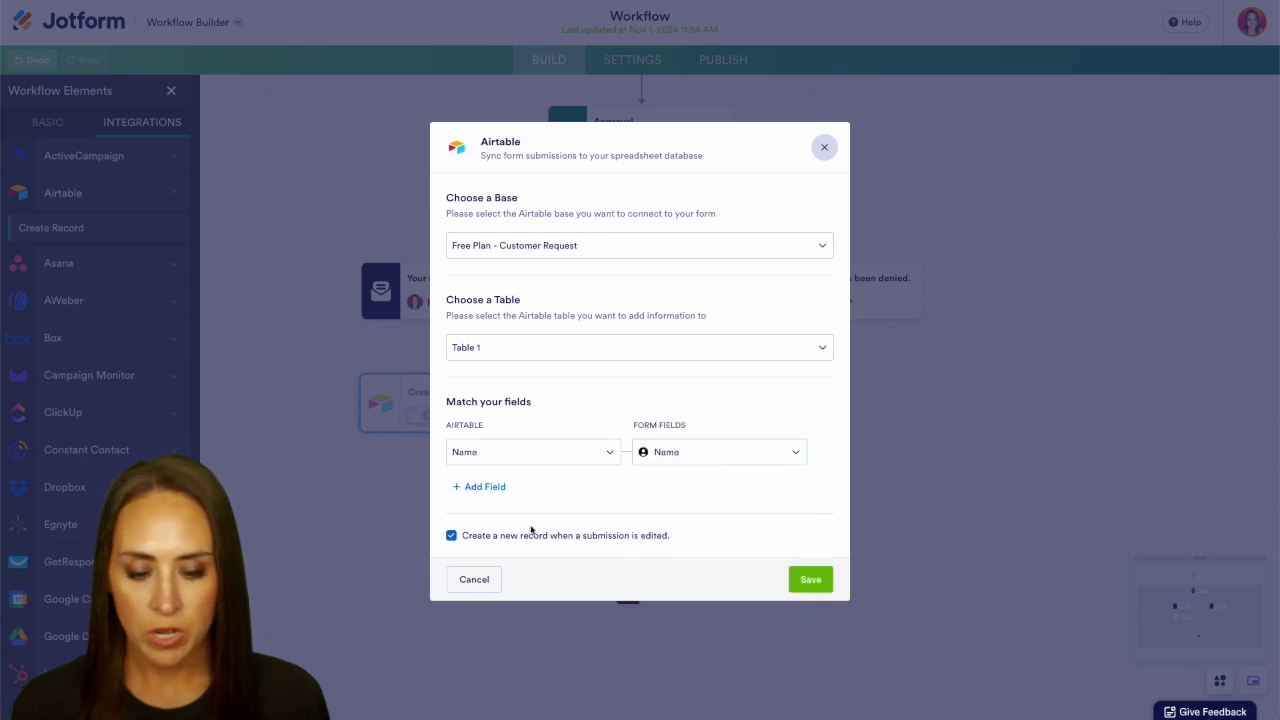
# Match the Airtable Status field to Todo, disable creating a new record when a submission is edited, and save the integration
pyautogui.click(472, 486)
pyautogui.click(520, 474)
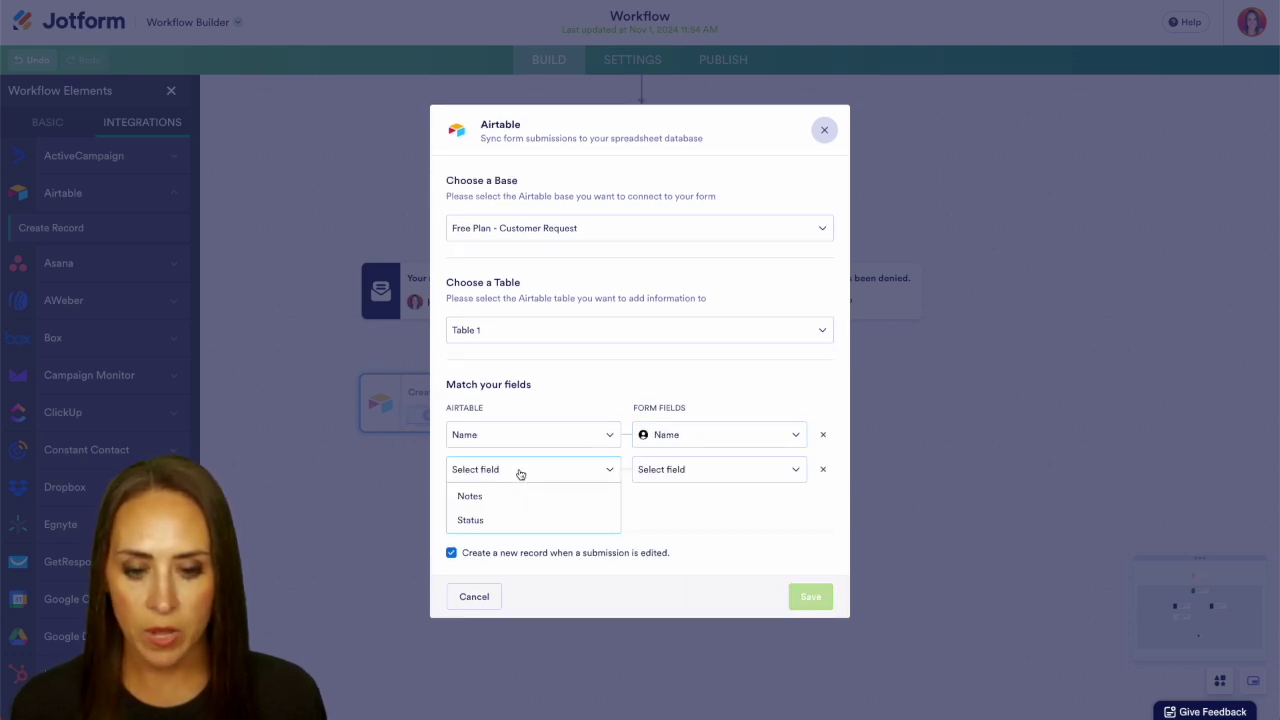
pyautogui.click(480, 520)
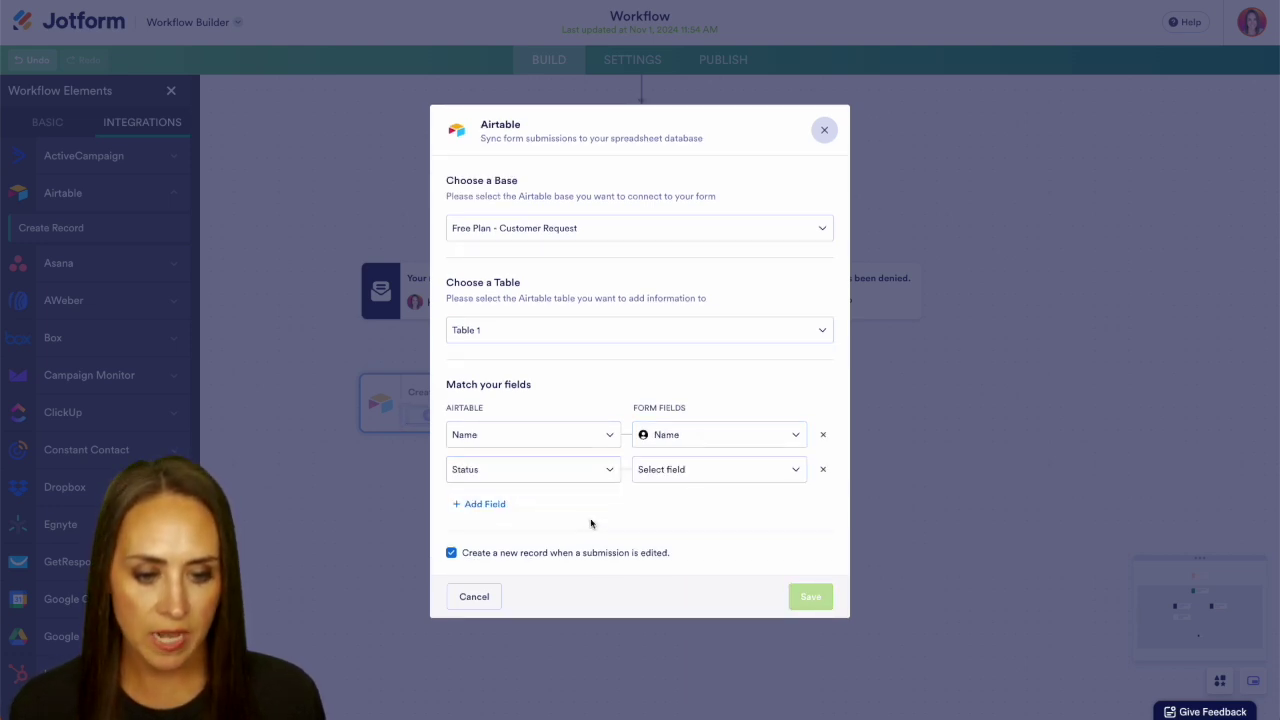
pyautogui.click(711, 473)
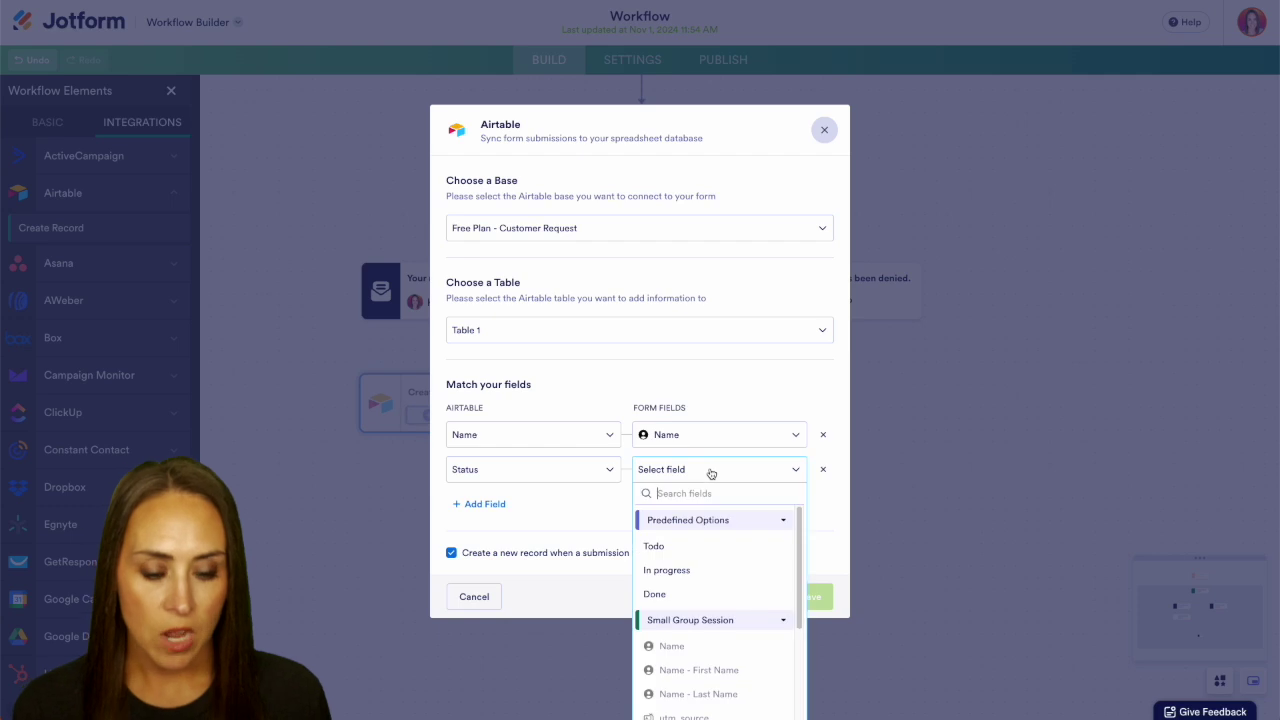
pyautogui.click(684, 549)
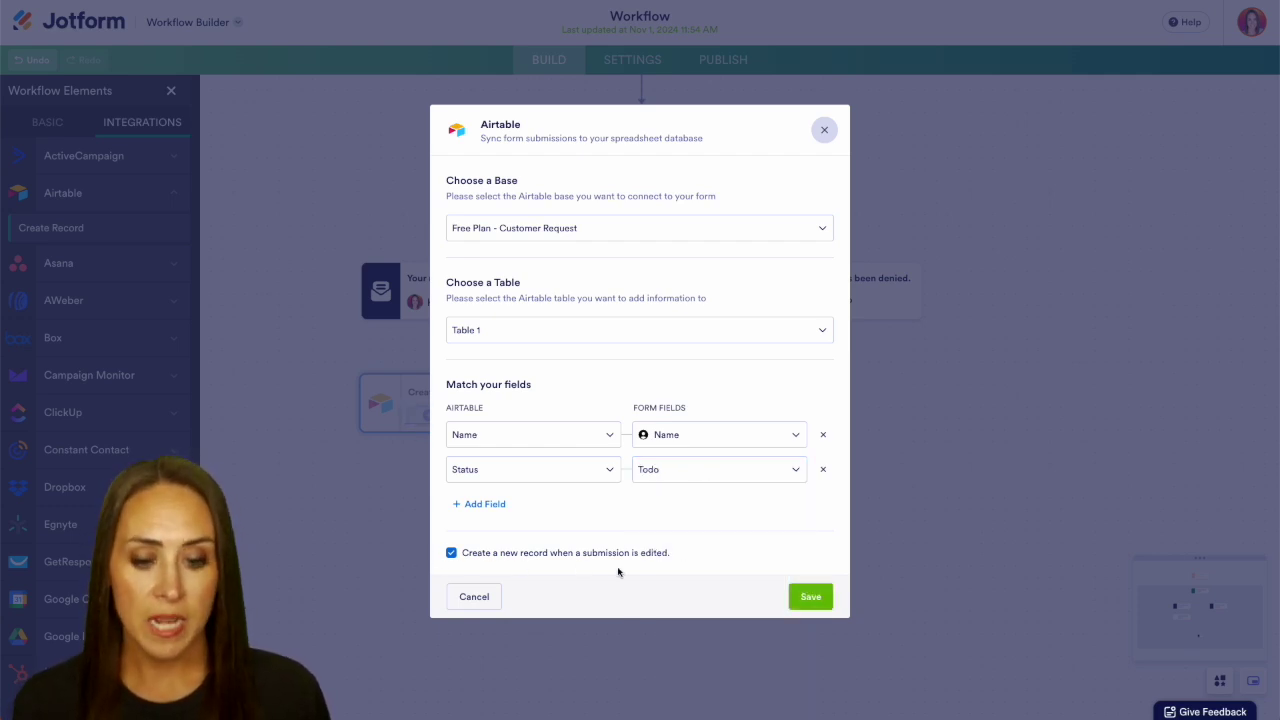
pyautogui.click(451, 552)
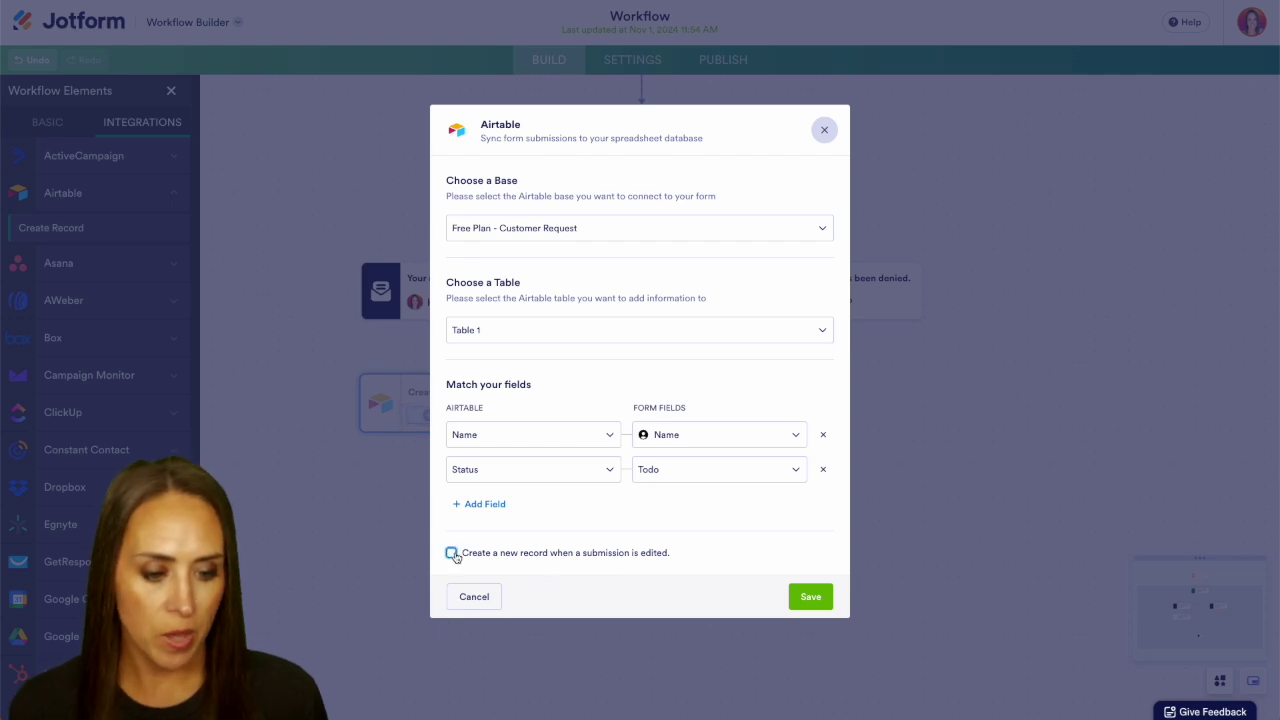
pyautogui.click(790, 603)
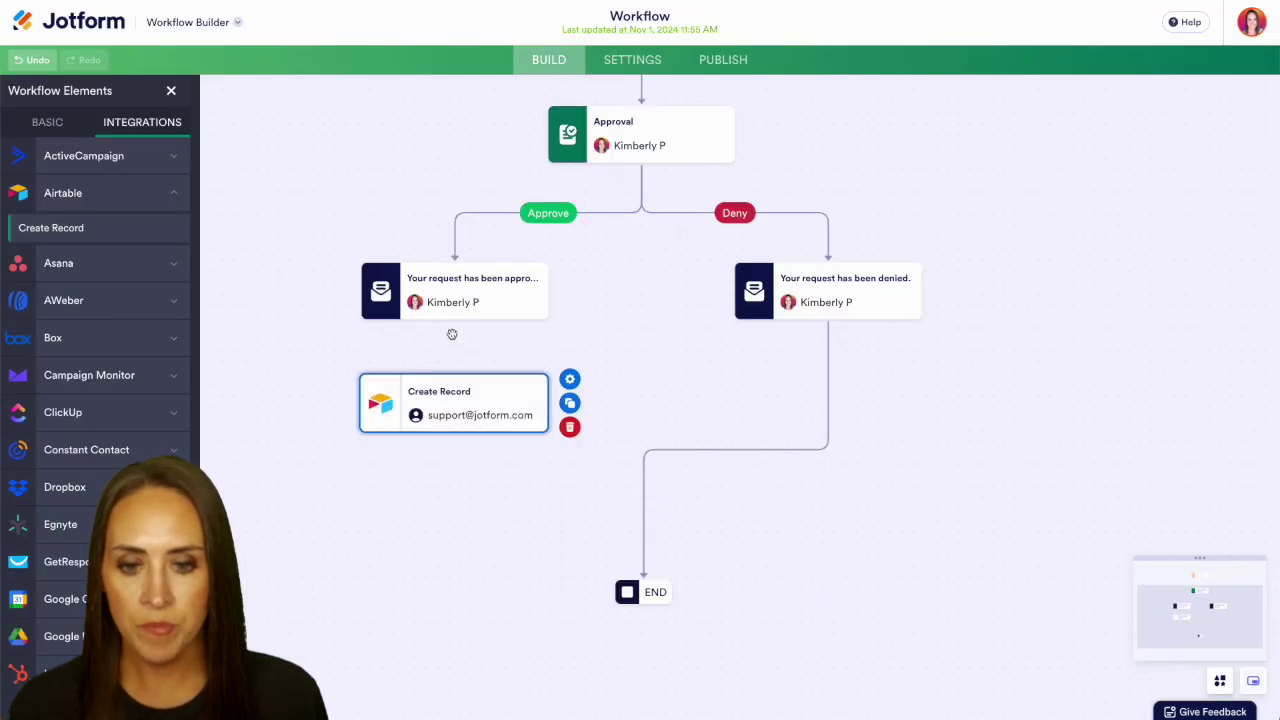
# Link the approval email to the Create Record element, and Create Record to END
pyautogui.moveTo(454, 320); pyautogui.dragTo(640, 575)
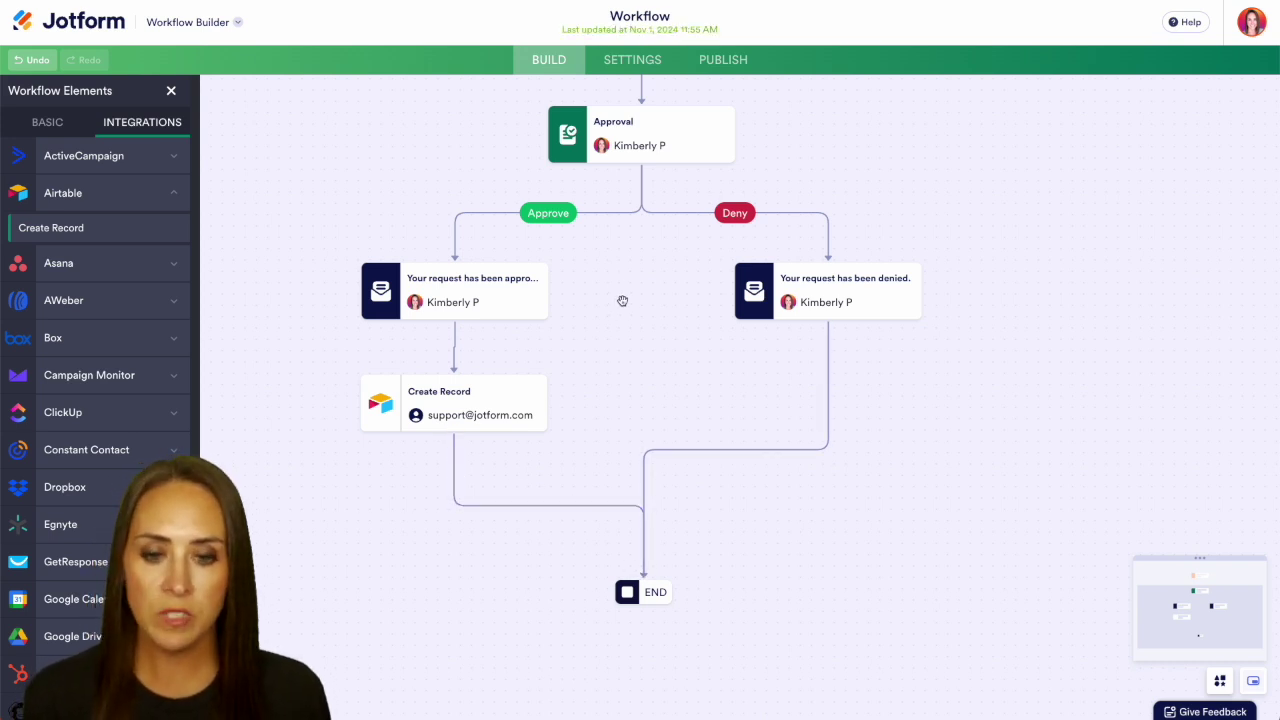
pyautogui.moveTo(503, 314)
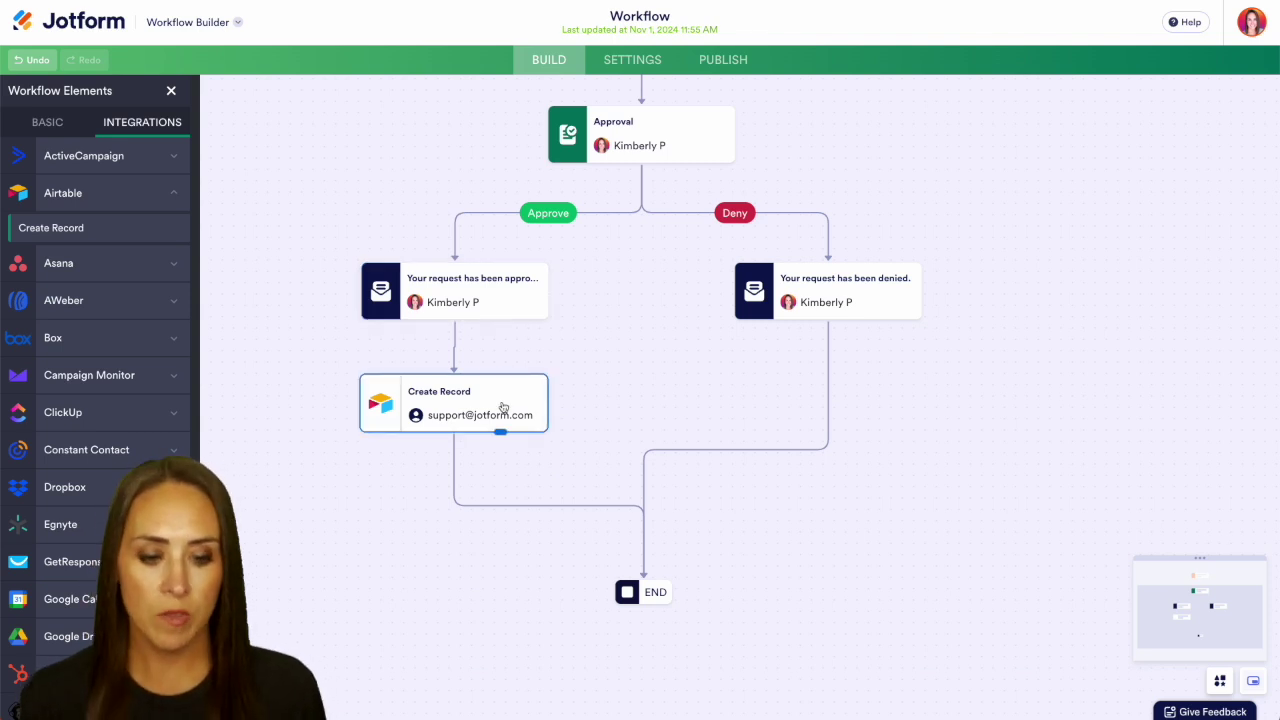
pyautogui.scroll(3, 872, 441)
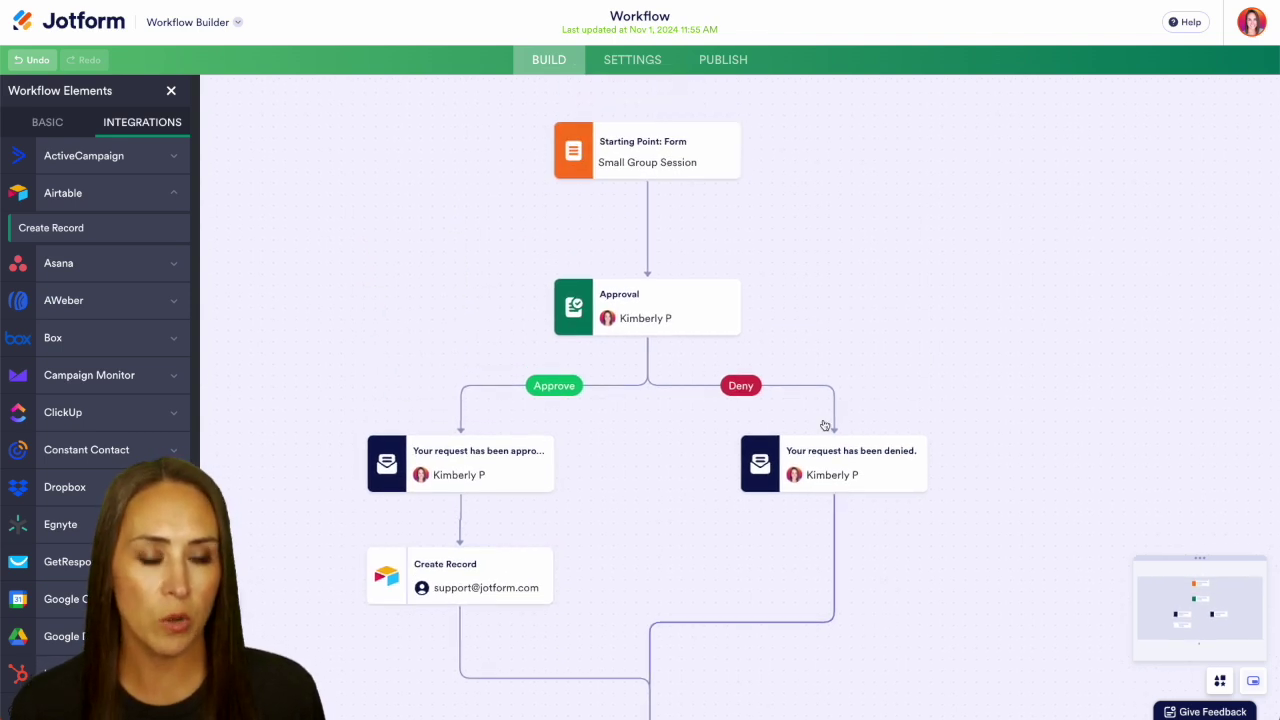
# Open the published form and submit a test entry with a first and last name, e-mail and phone number
pyautogui.click(728, 60)
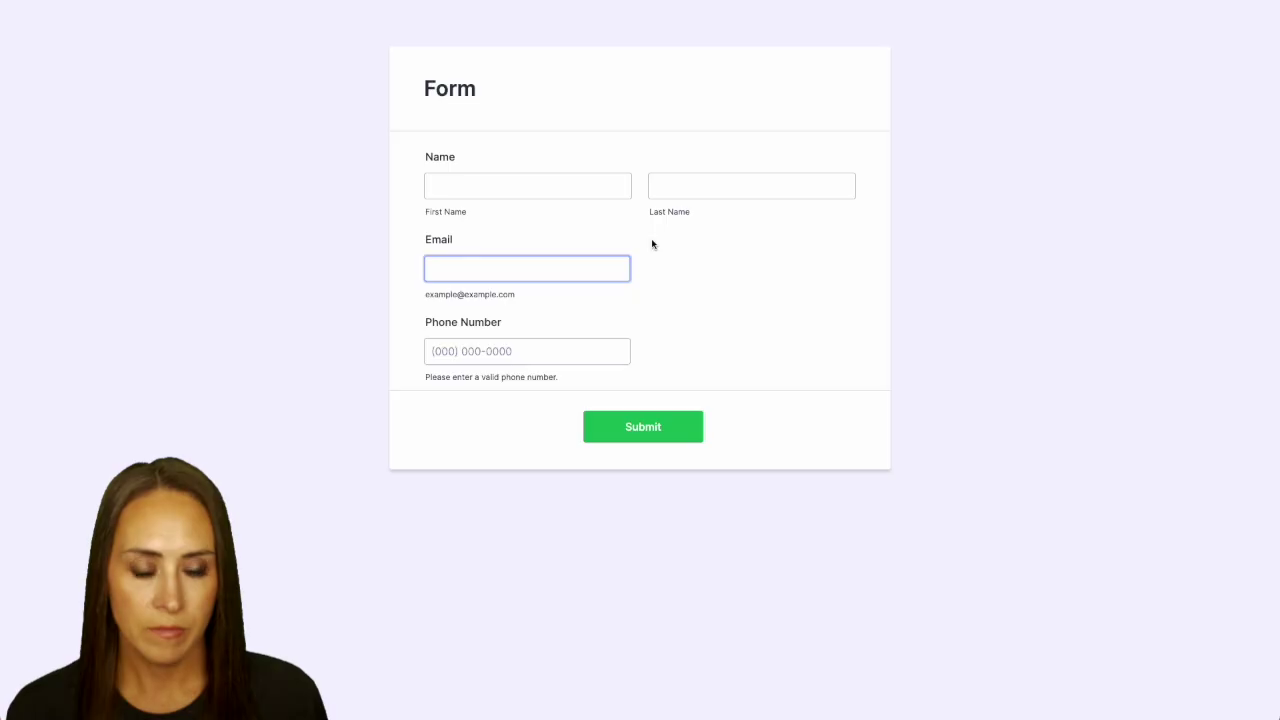
pyautogui.click(527, 186)
pyautogui.write('John')
pyautogui.press('Tab')
pyautogui.write('Smit')
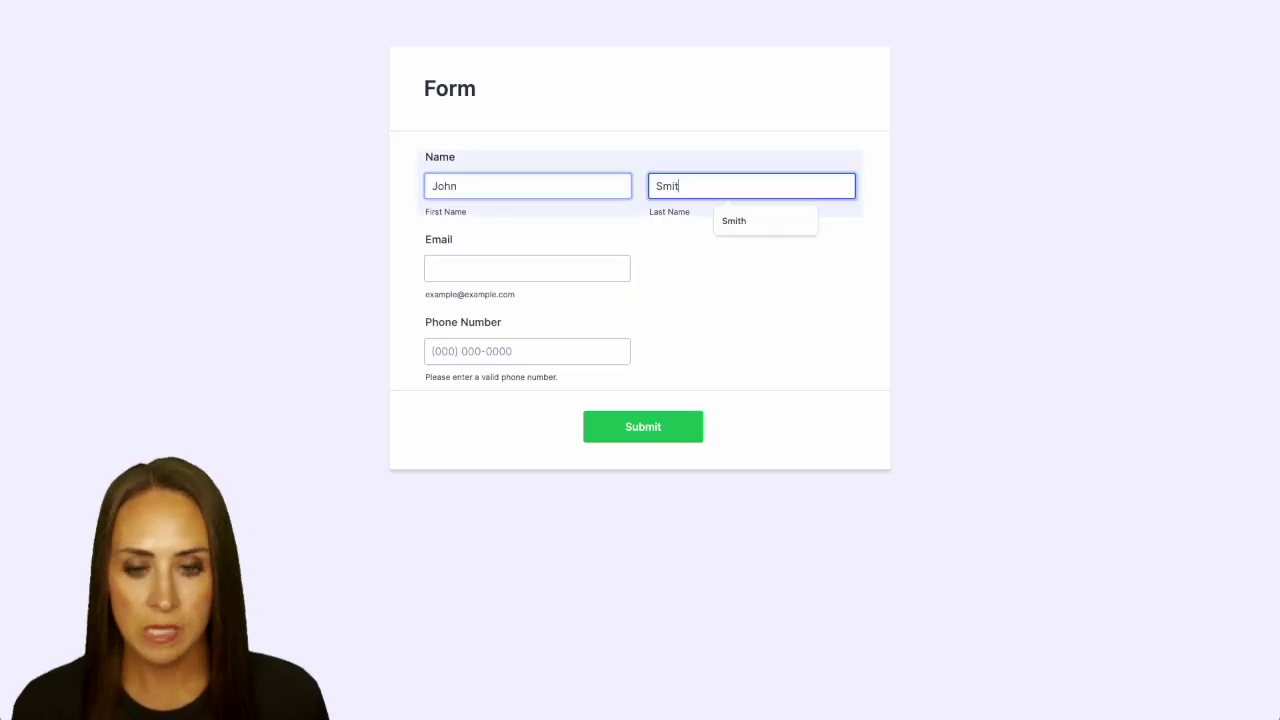
pyautogui.write('h')
pyautogui.press('Tab')
pyautogui.press('Tab')
pyautogui.write('213867530')
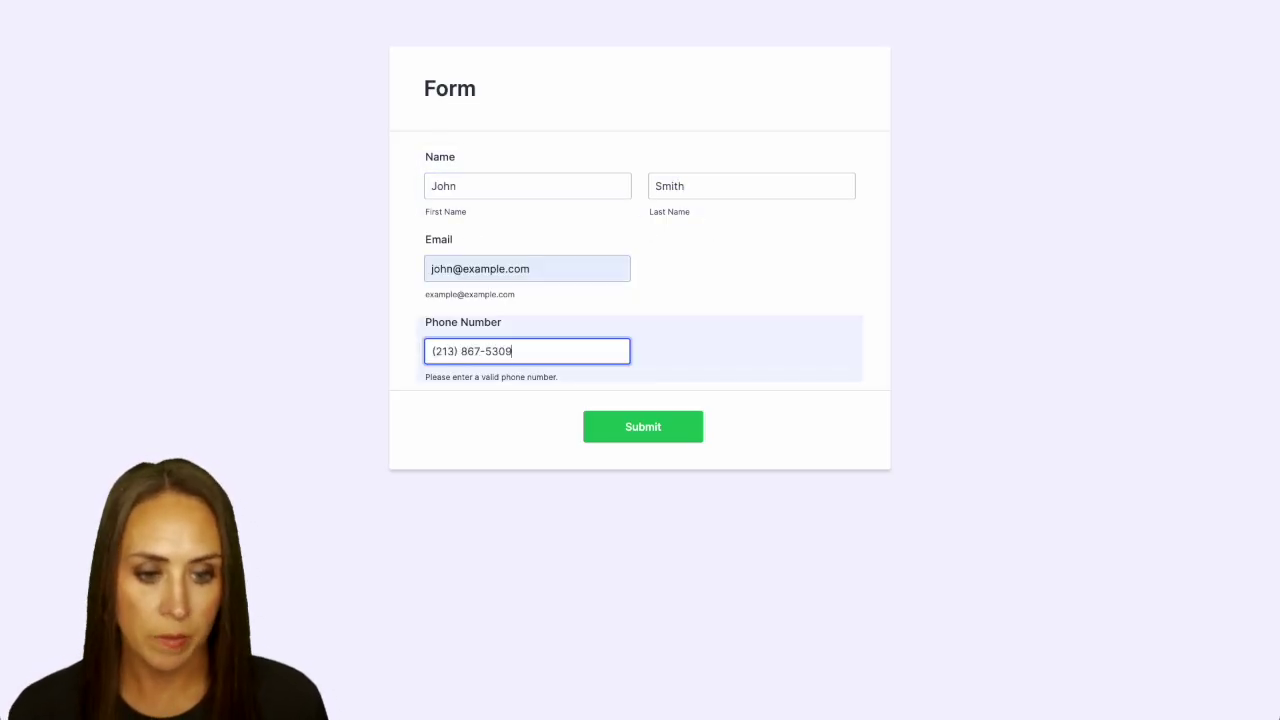
pyautogui.click(660, 434)
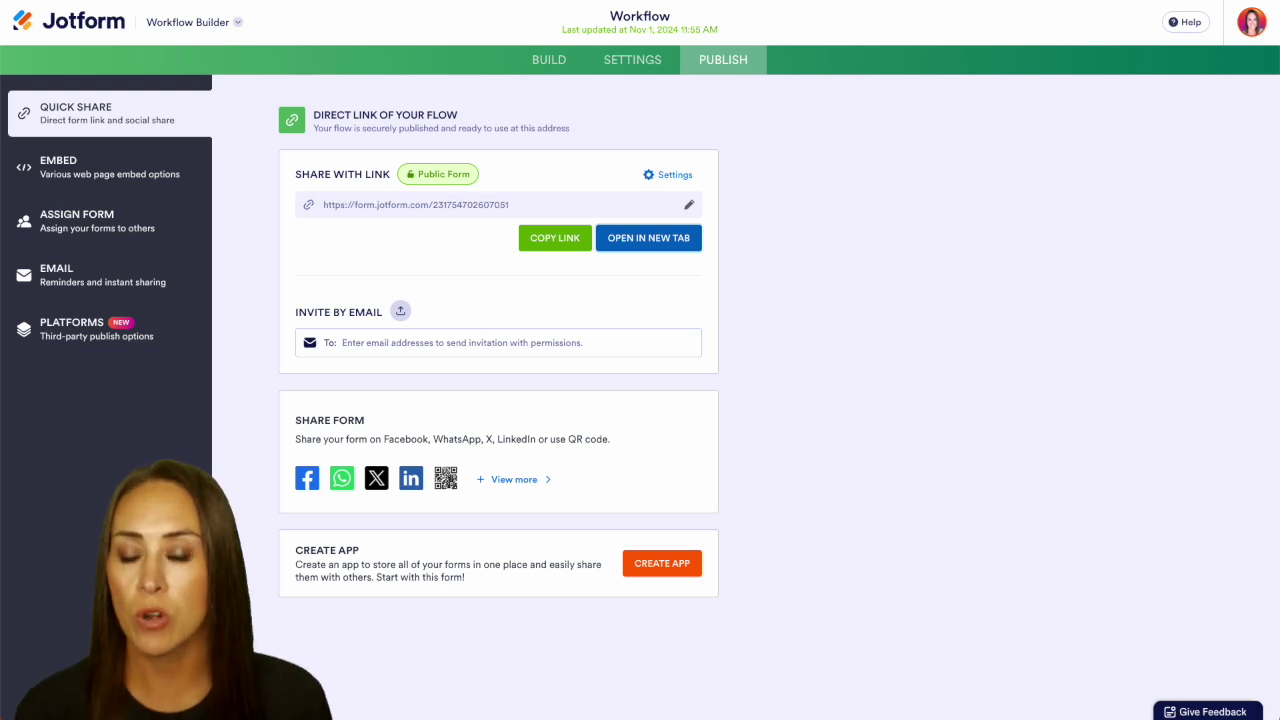
# Open the Small Group Session inbox and approve the new test submission
pyautogui.click(201, 31)
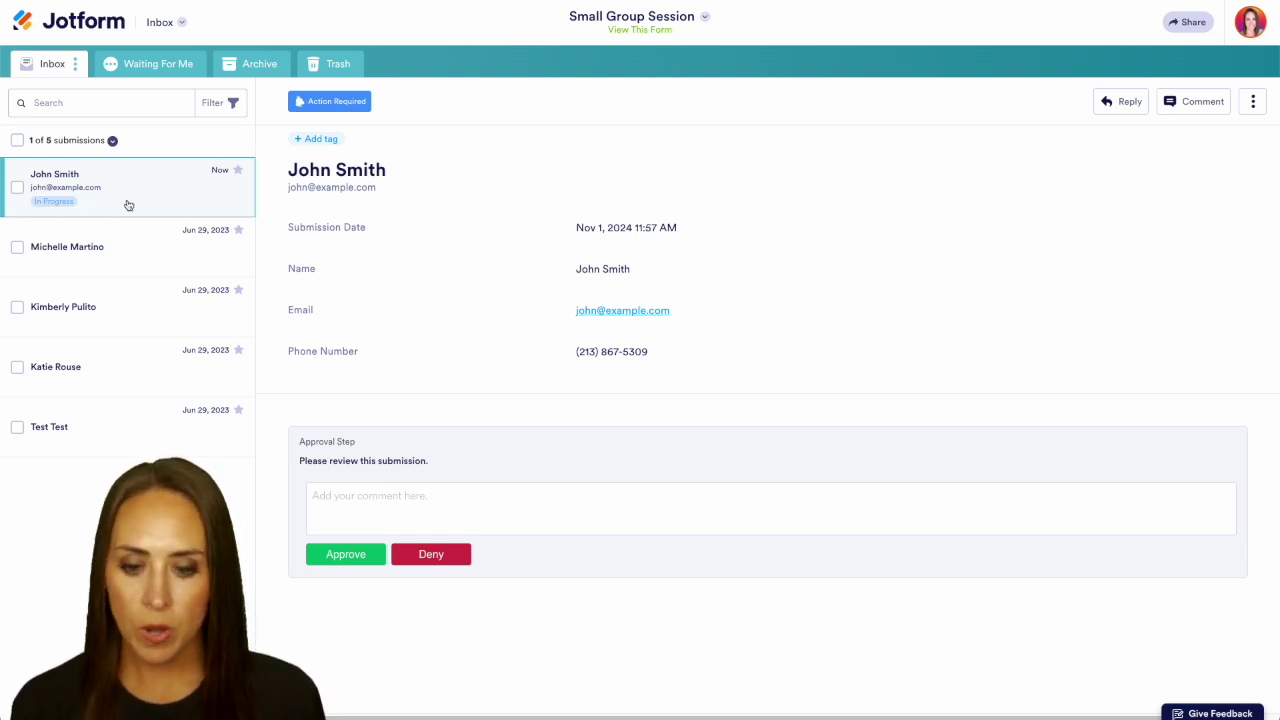
pyautogui.click(356, 558)
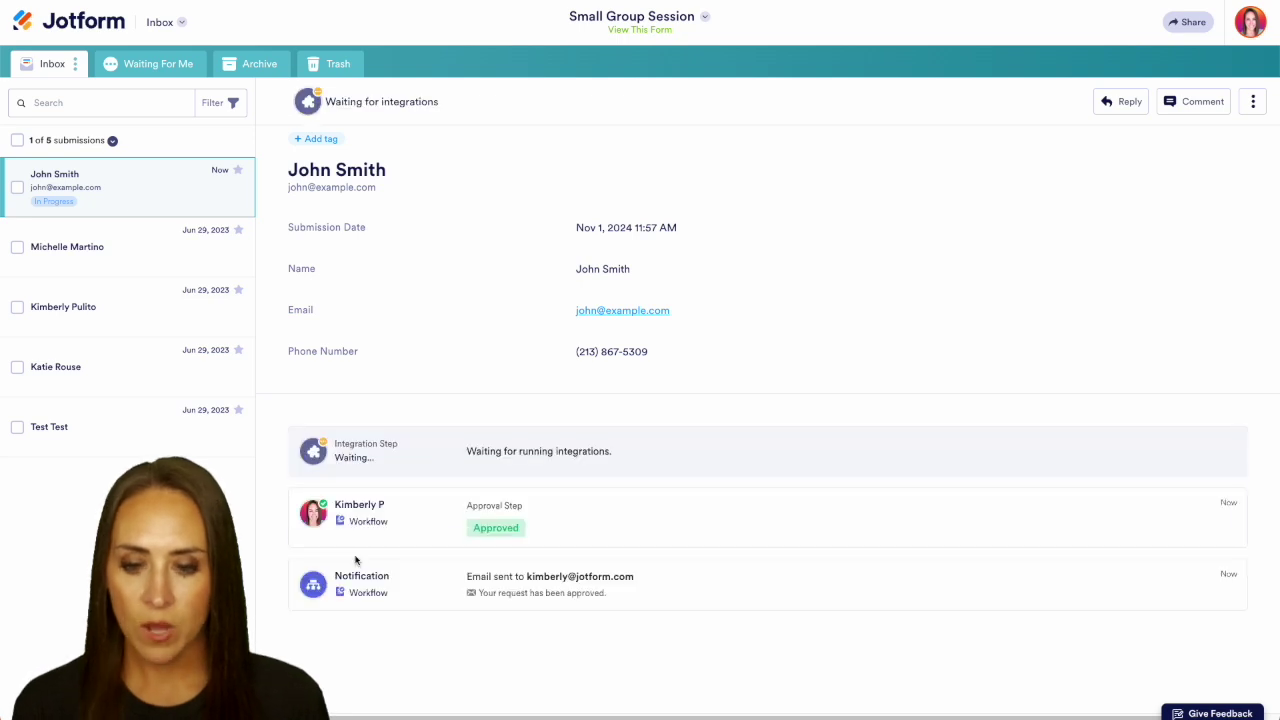